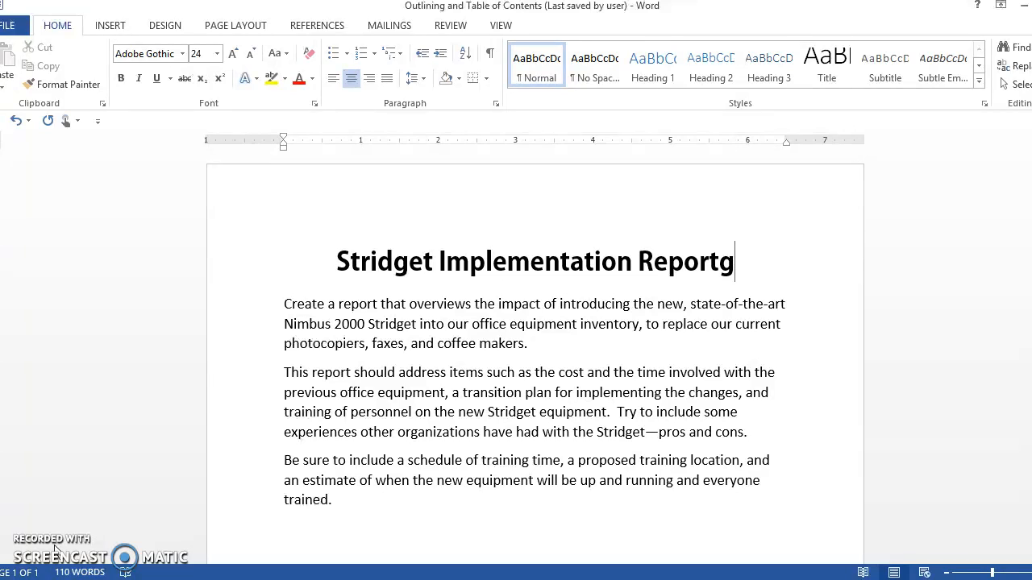
- Delete the stray "g" at the end of the title so it reads "Stridget Implementation Report"
key(BackSpace)
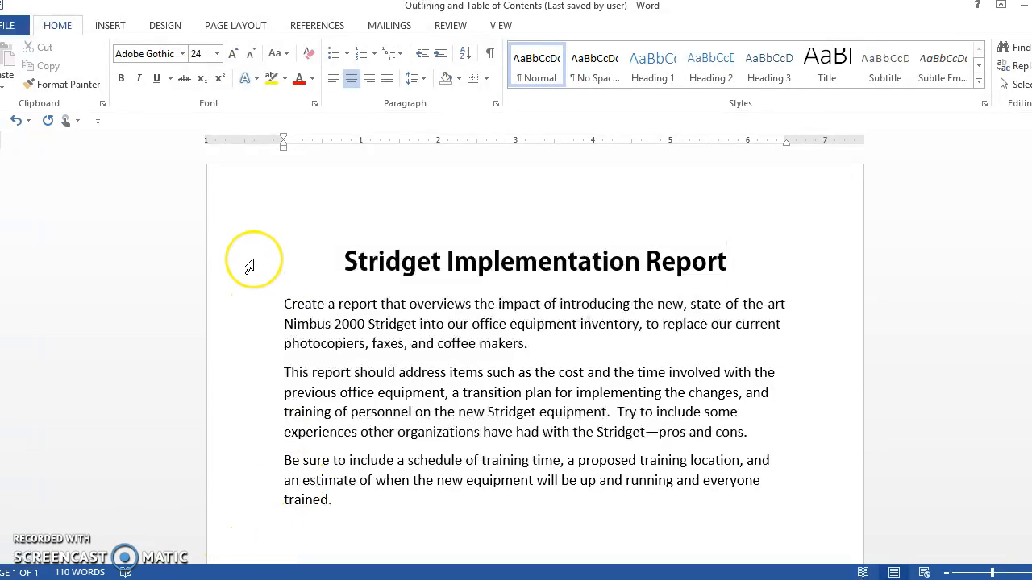
- Copy the three body paragraphs under the title and paste the duplicate a few blank lines below the original text
click(231, 306)
drag(231, 306, 281, 508)
key(ctrl+c)
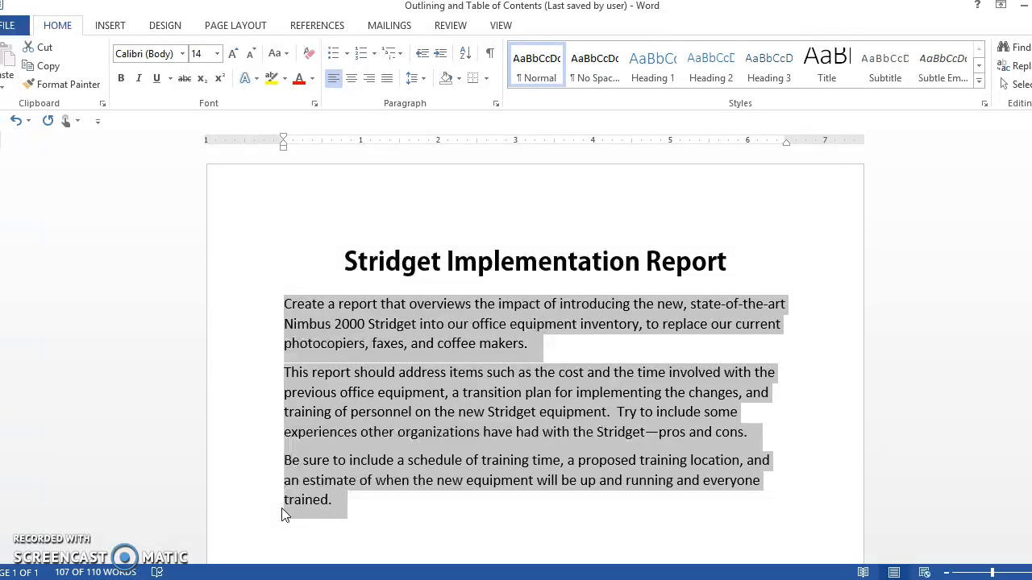
click(348, 507)
key(BackSpace)
key(Return)
key(Return)
key(Return)
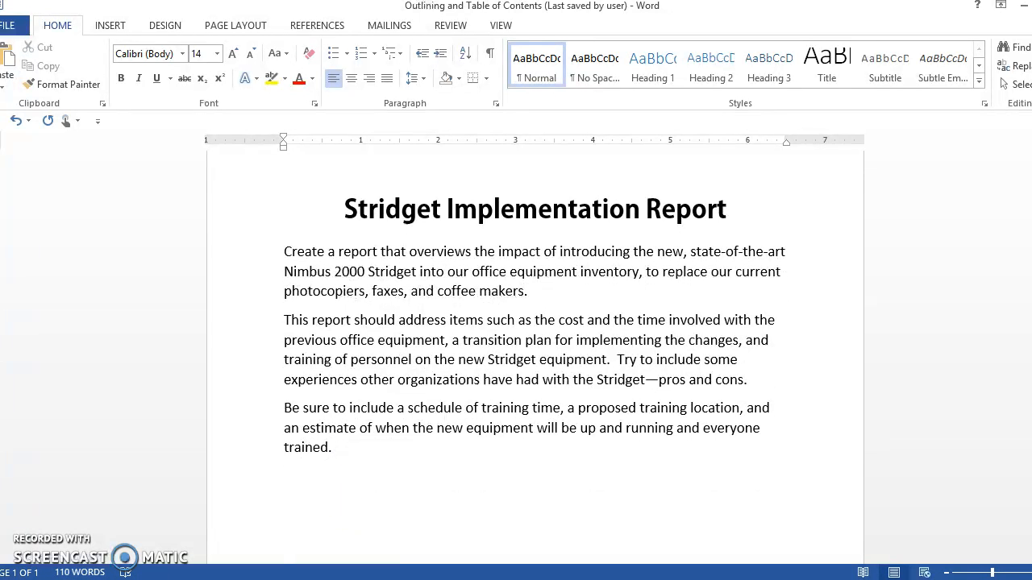
key(ctrl+v)
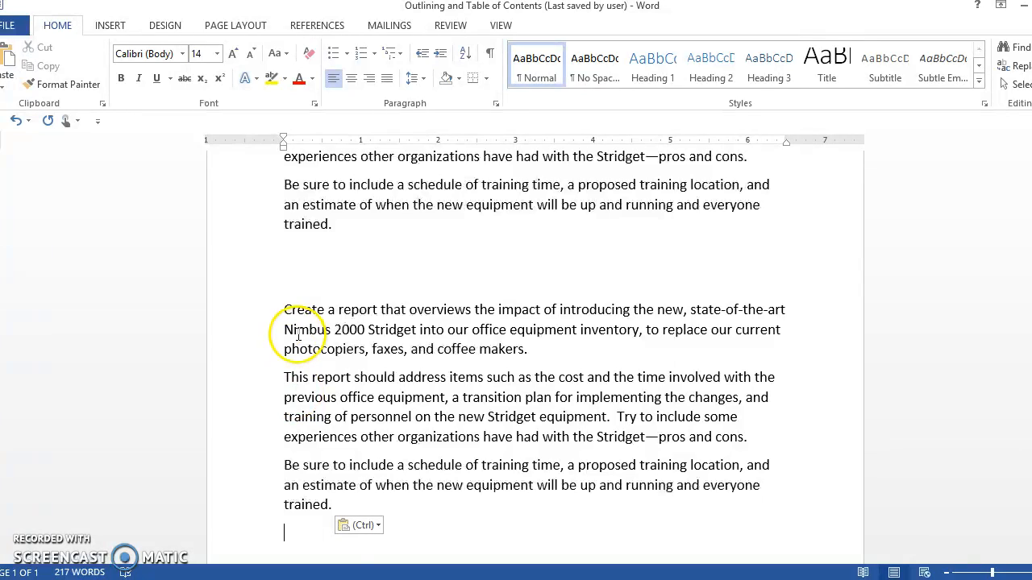
- Italicize the three pasted paragraphs
drag(255, 314, 242, 517)
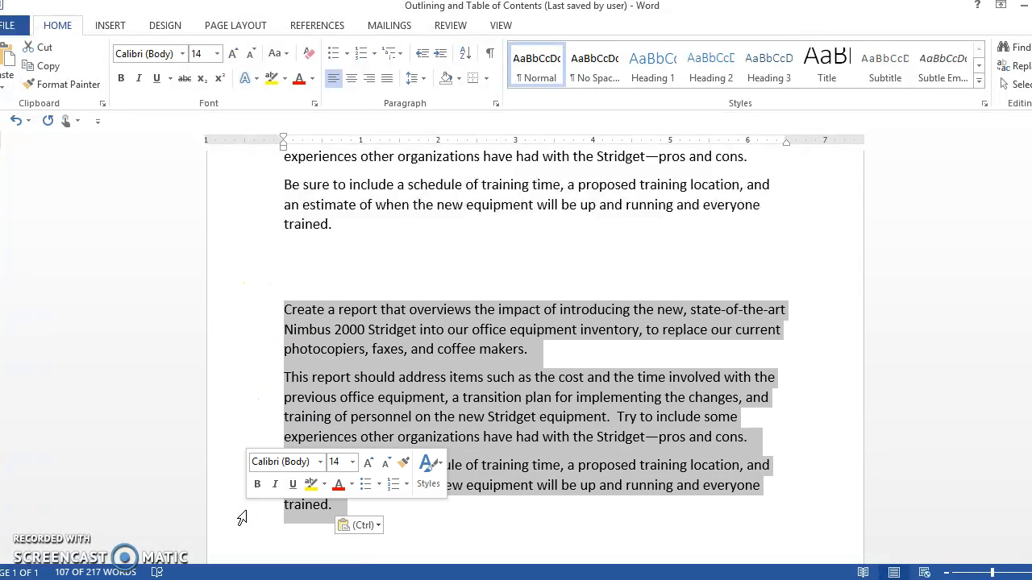
click(139, 78)
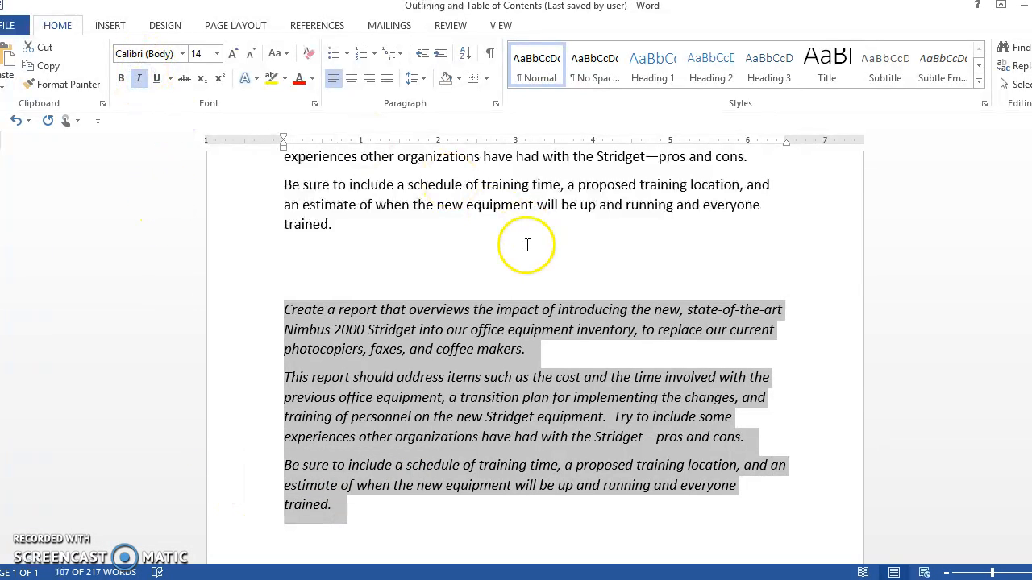
click(542, 353)
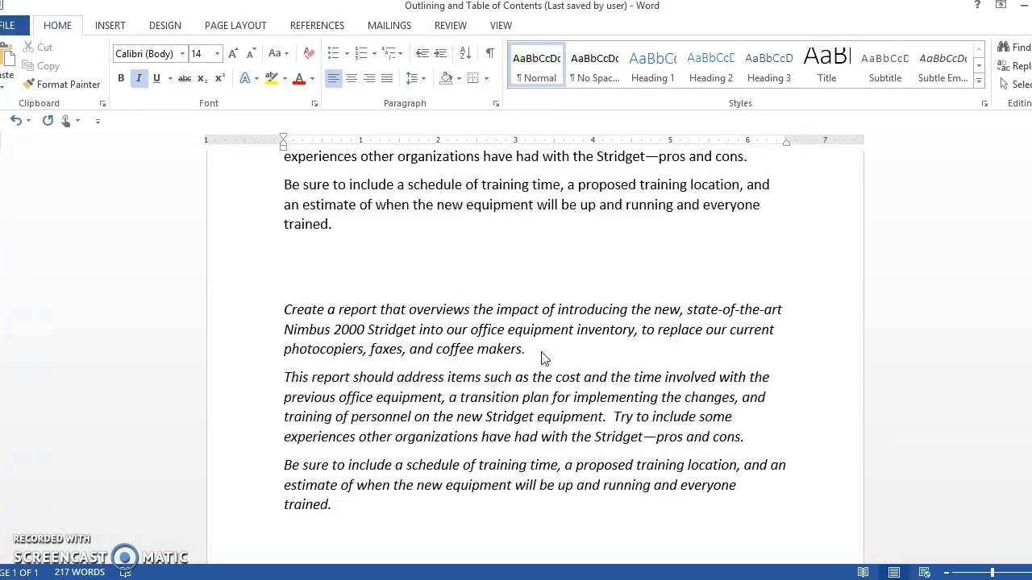
- Add an "Introduction" heading in the Heading 1 style above the italic paragraphs and remove the blank line beneath it
click(523, 352)
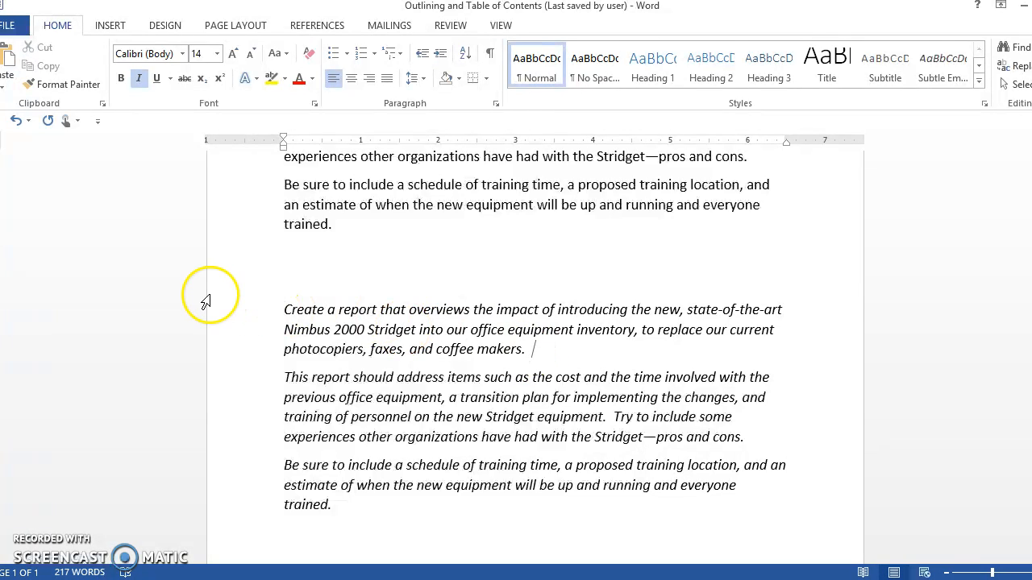
click(280, 309)
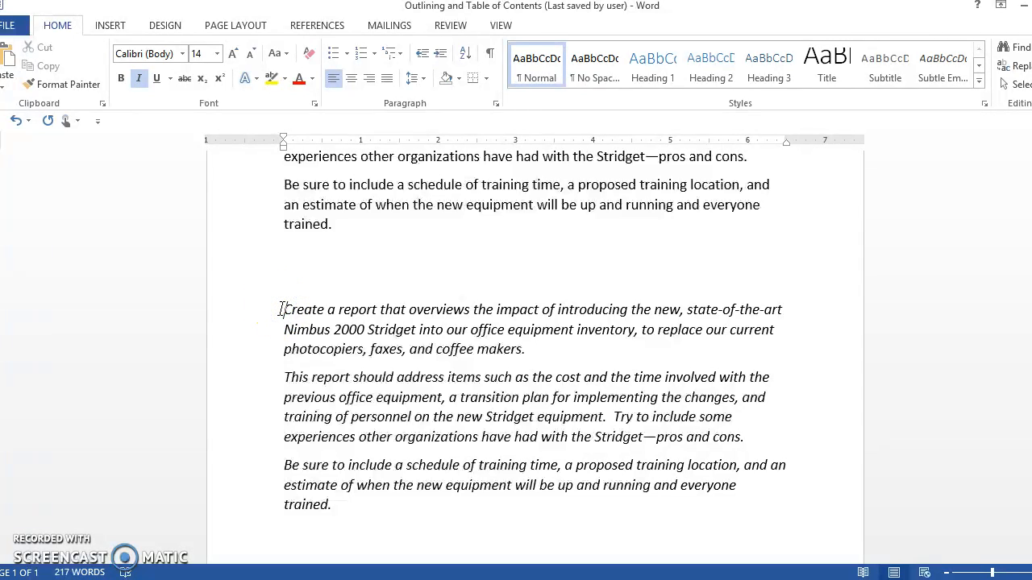
click(543, 71)
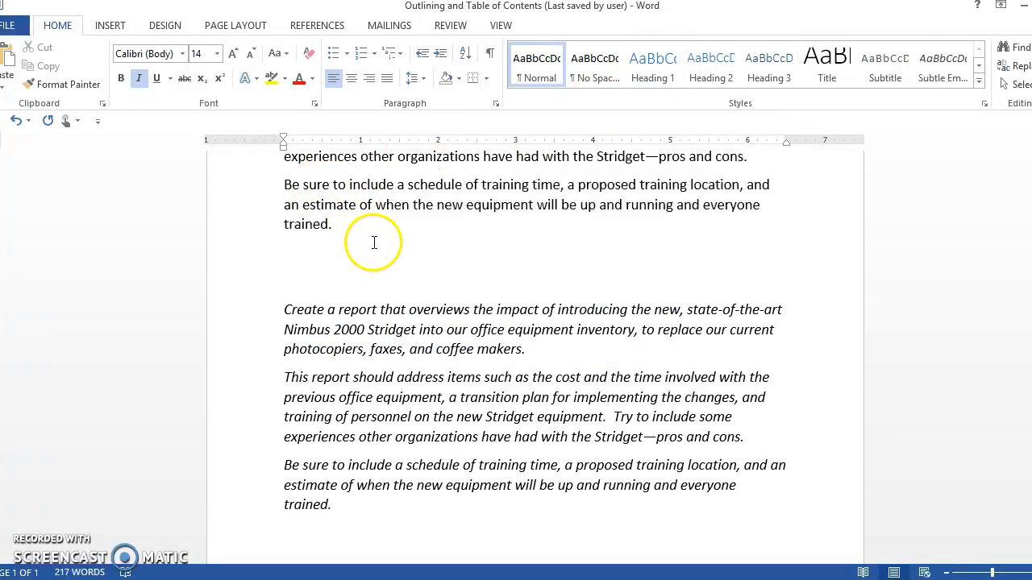
click(282, 310)
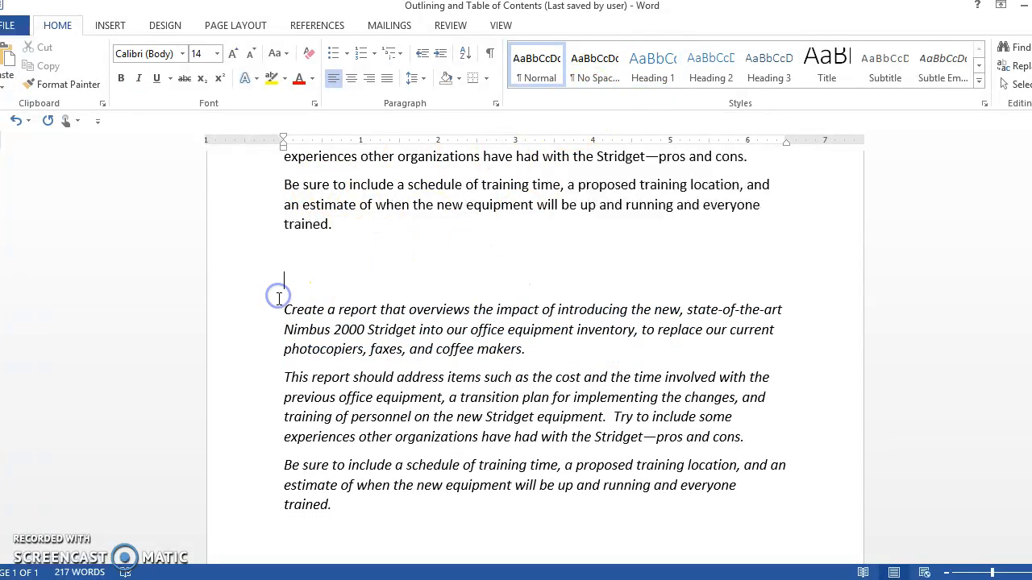
key(Return)
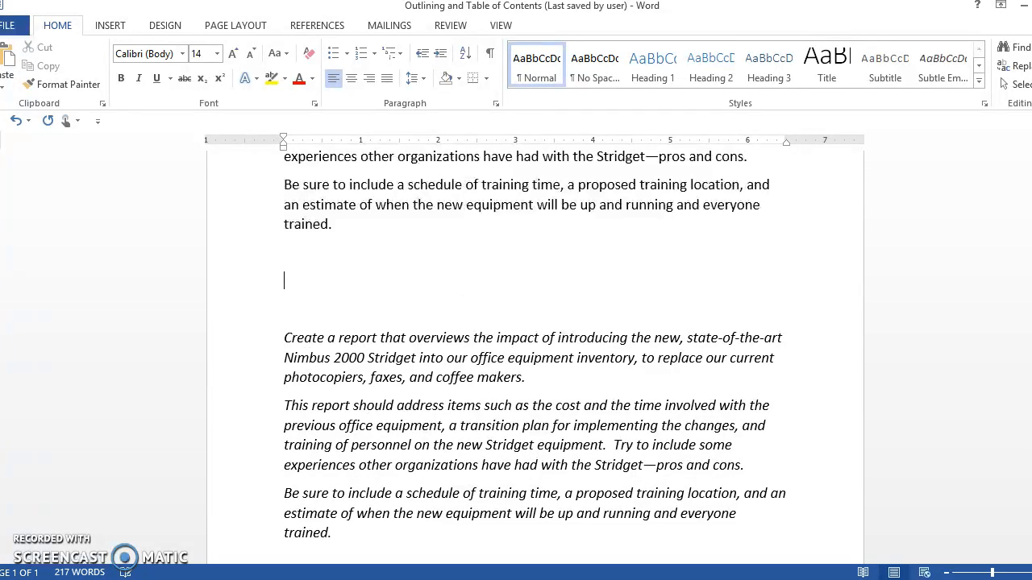
click(653, 76)
text(Into)
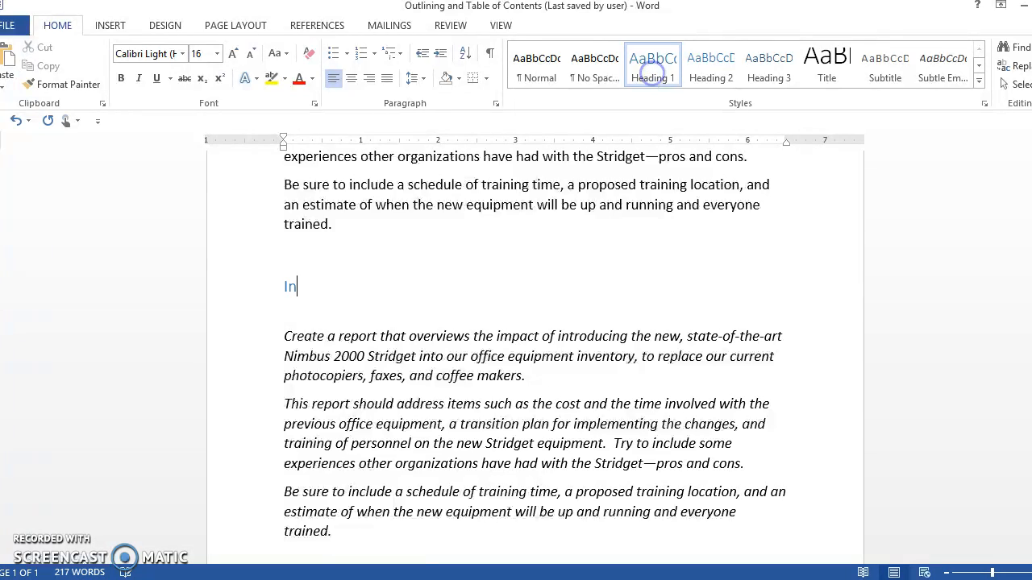
key(BackSpace)
text(roduction)
key(BackSpace)
key(BackSpace)
key(BackSpace)
text(tion)
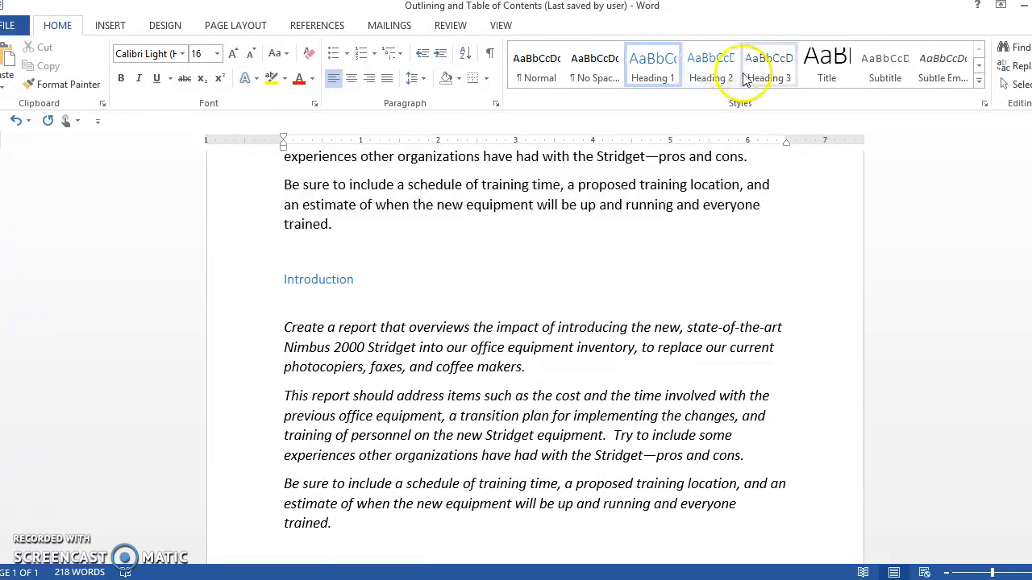
click(287, 310)
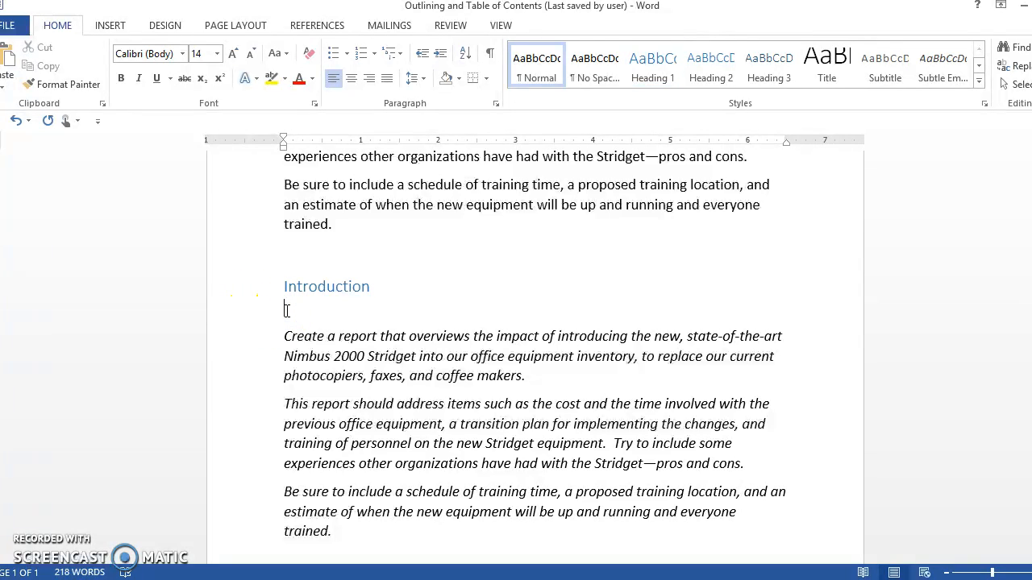
key(Delete)
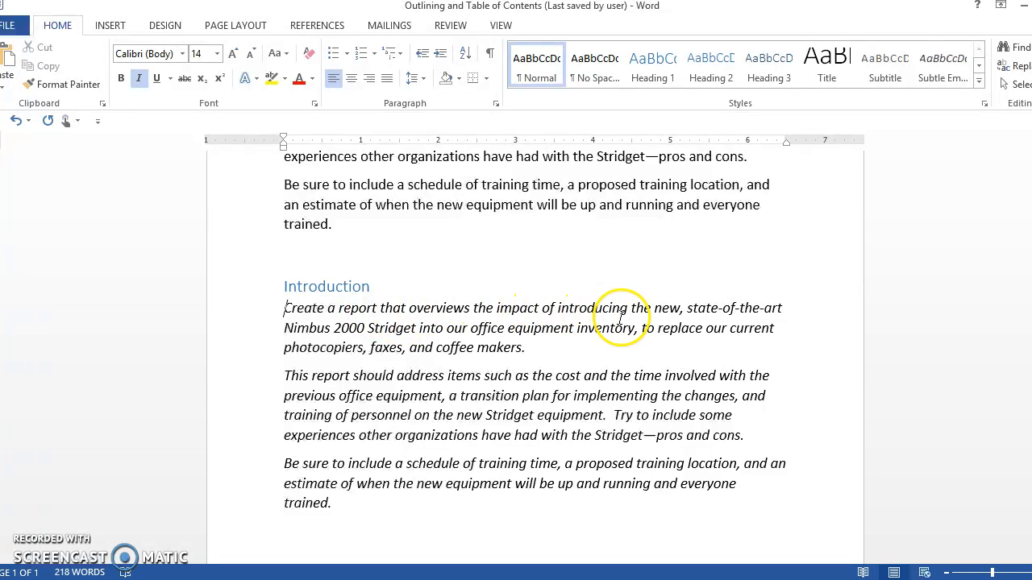
- Add the section title "1.0 Cost" after the first italic paragraph, with an unnumbered blank line below it
click(535, 348)
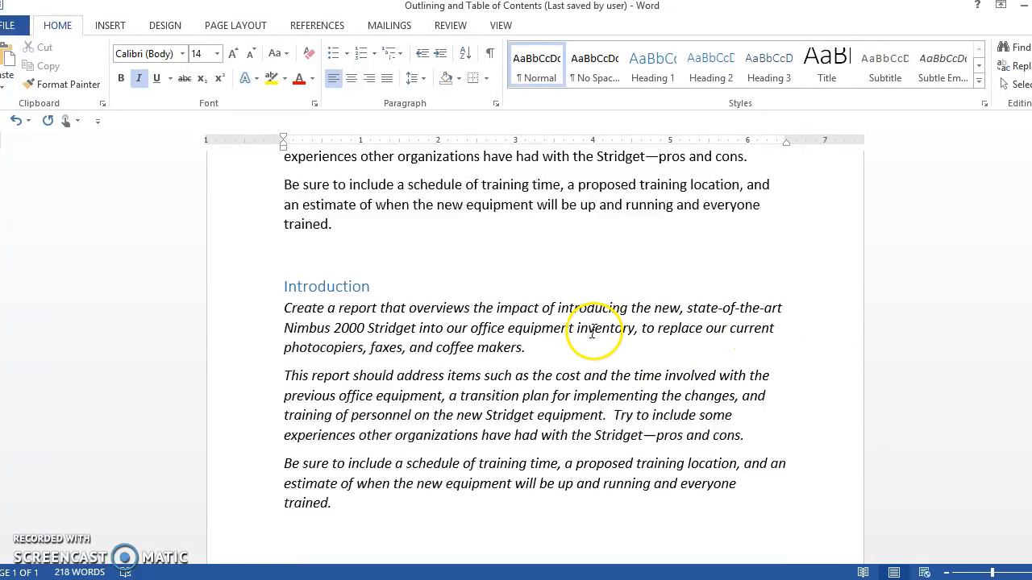
click(528, 347)
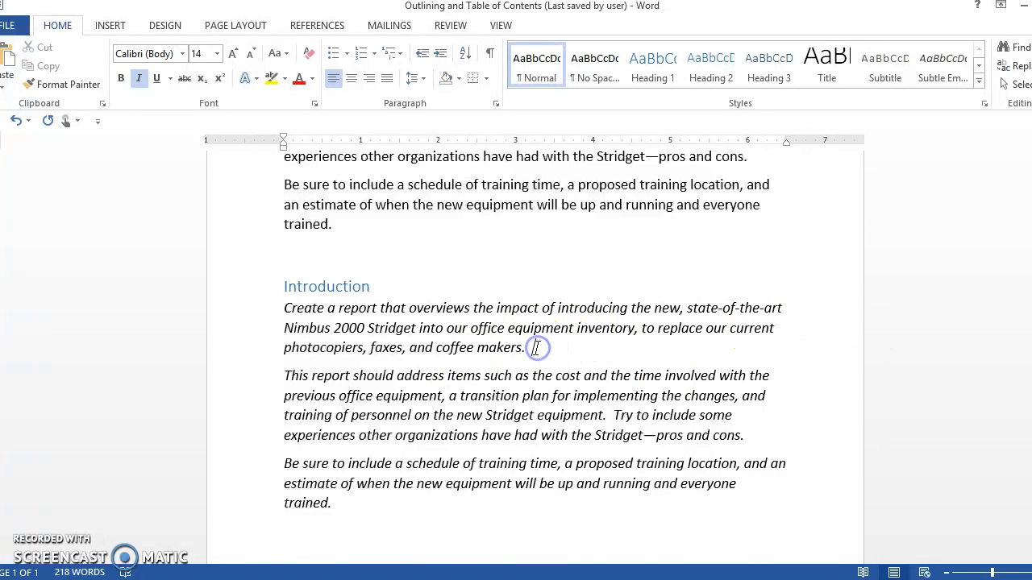
key(Return)
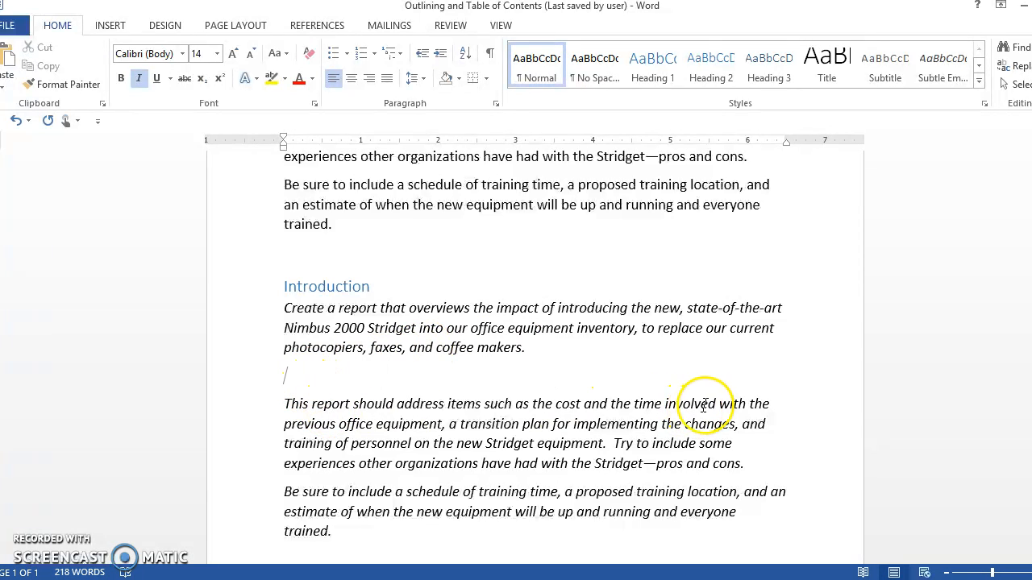
click(304, 389)
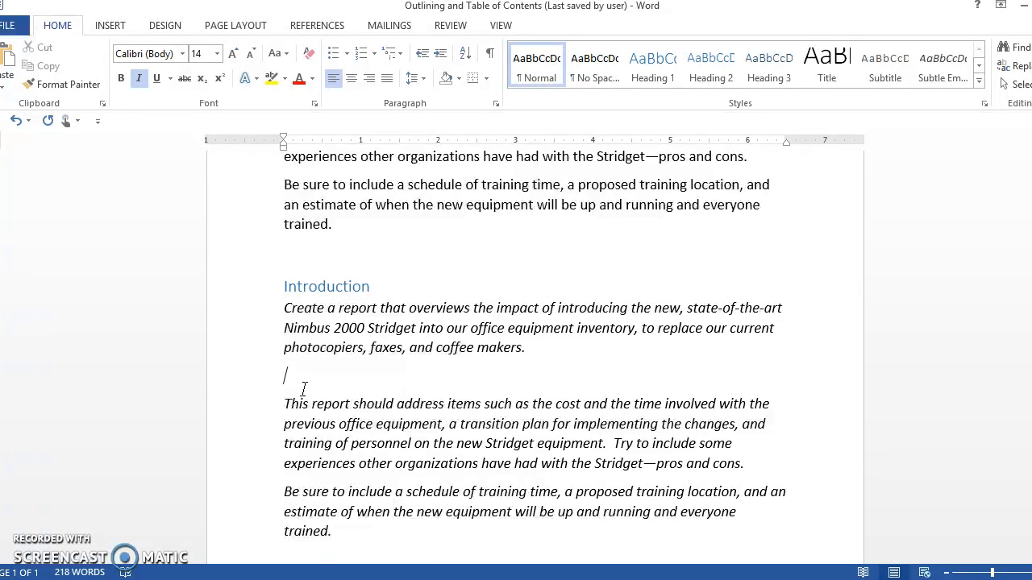
key(Return)
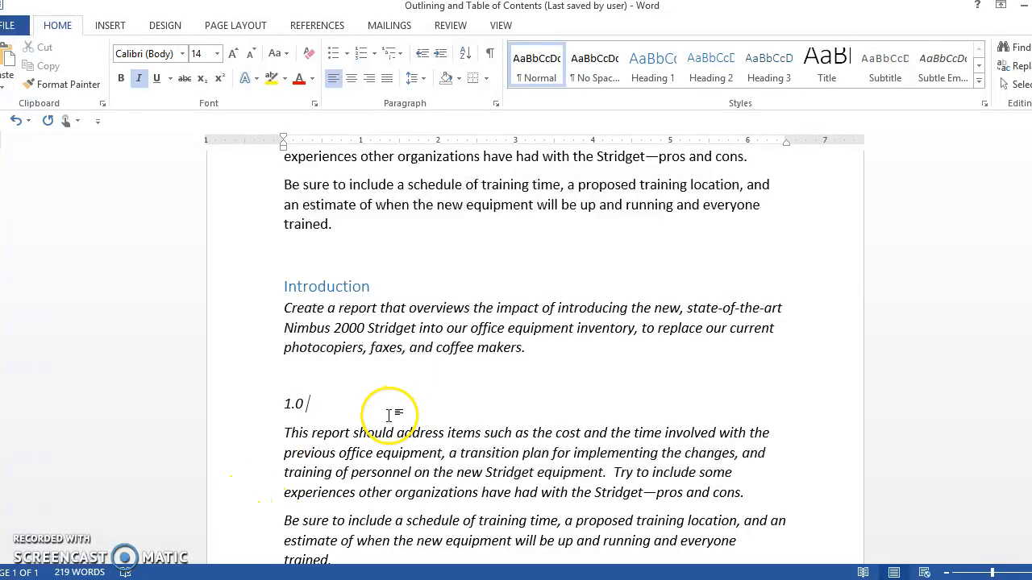
text(ost)
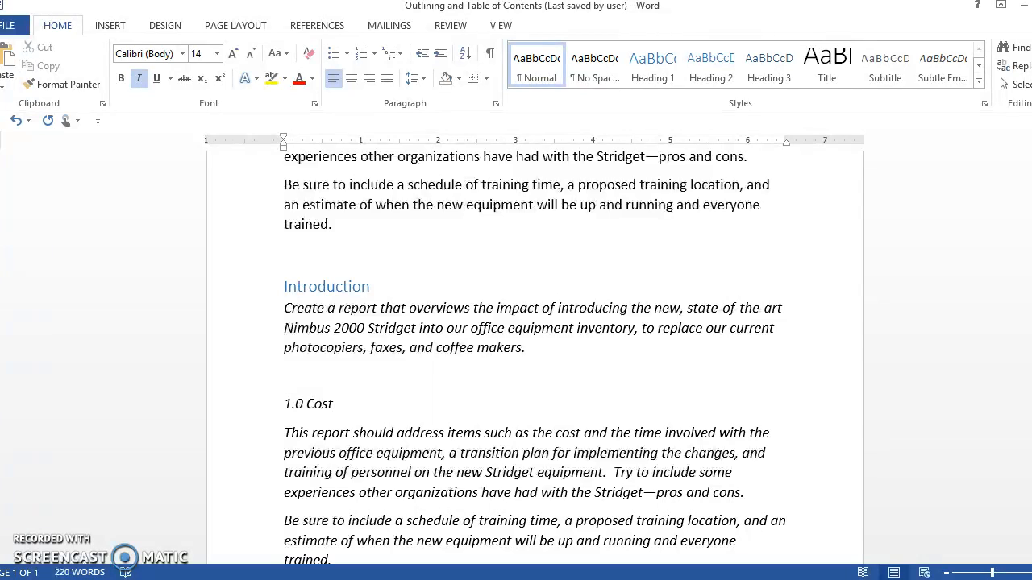
key(Return)
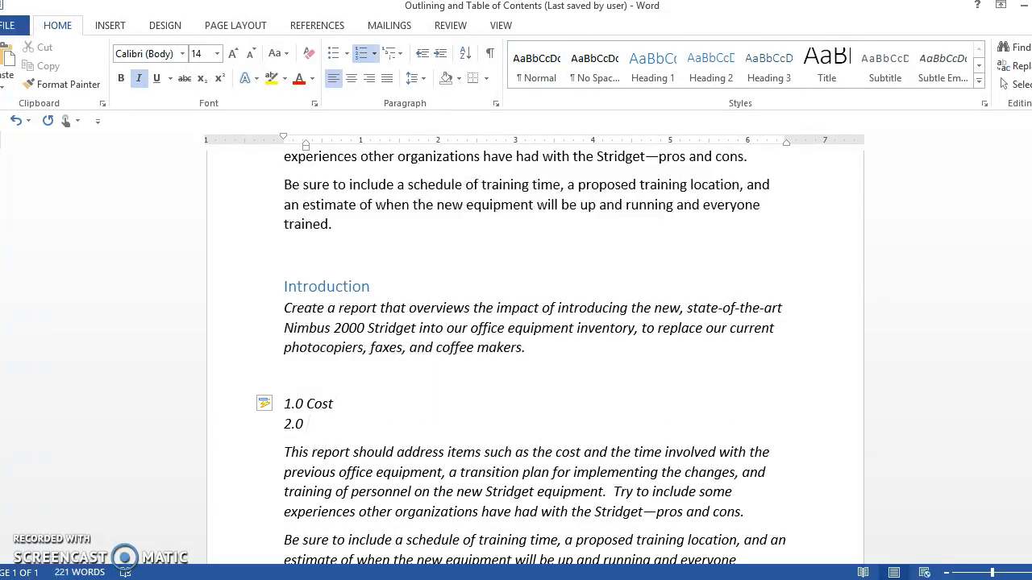
key(BackSpace)
key(BackSpace)
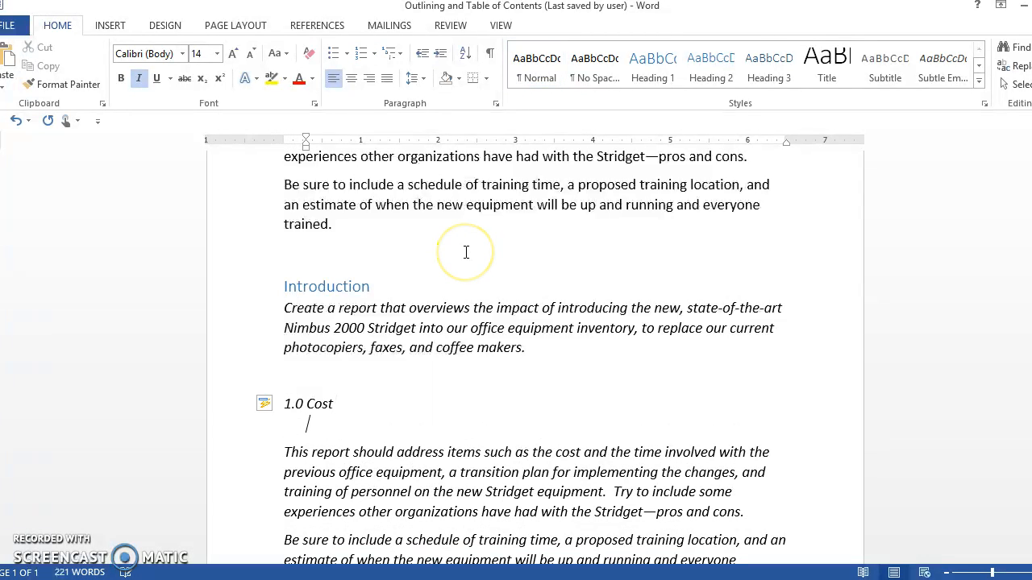
- Add the section title "2.0 Time" below the "1.0 Cost" section, leaving a blank line between them
click(512, 266)
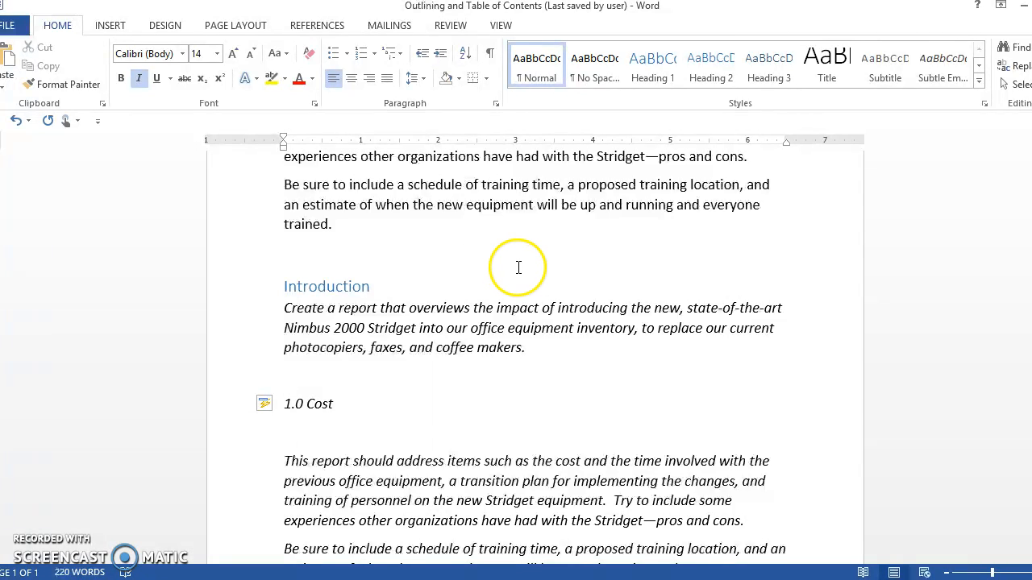
key(Return)
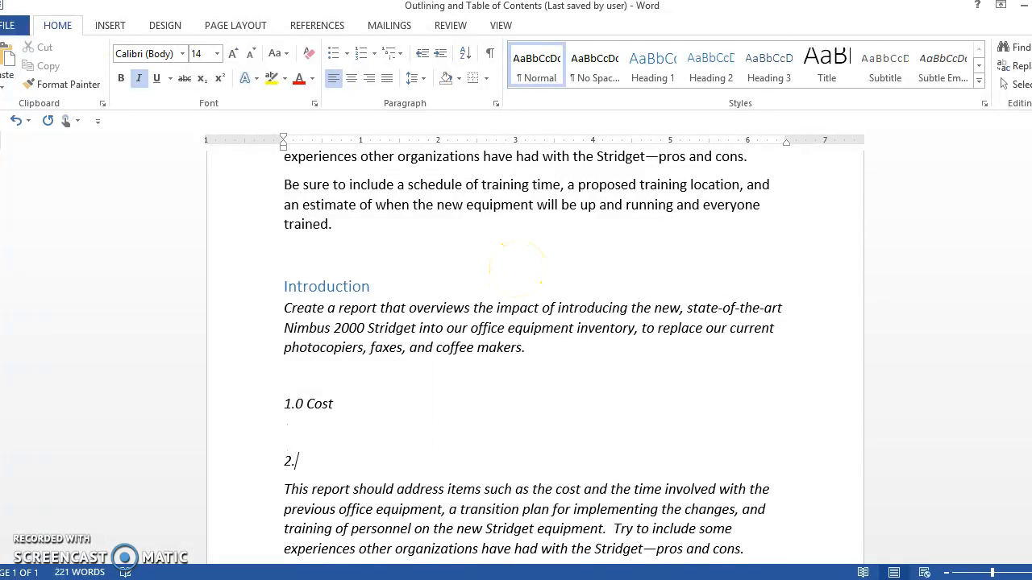
text(2.0 Time)
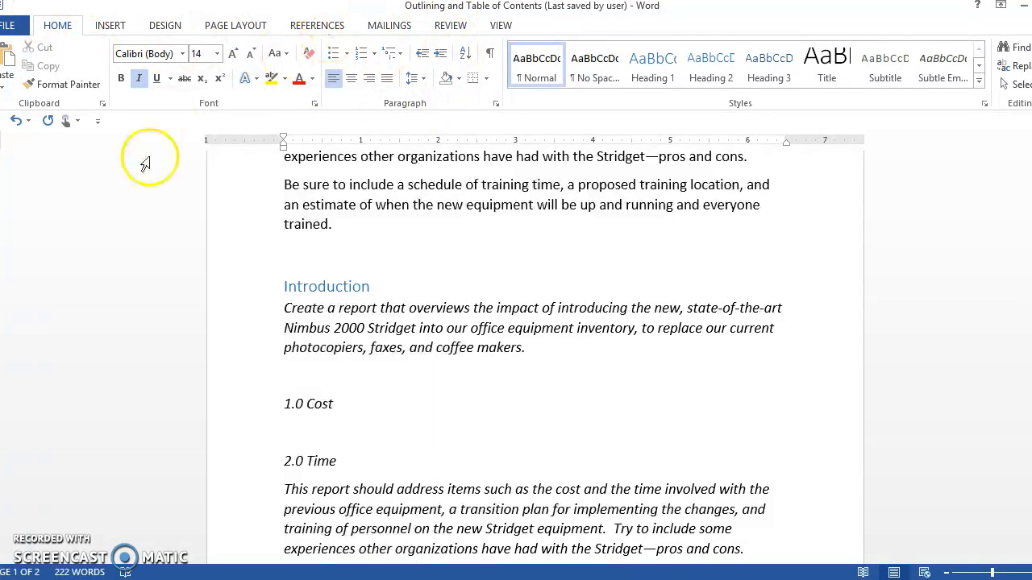
- Extend the two section titles to "1.0 Cost of Previous Equipment" and "2.0 Time of Previous Equipment"
click(346, 402)
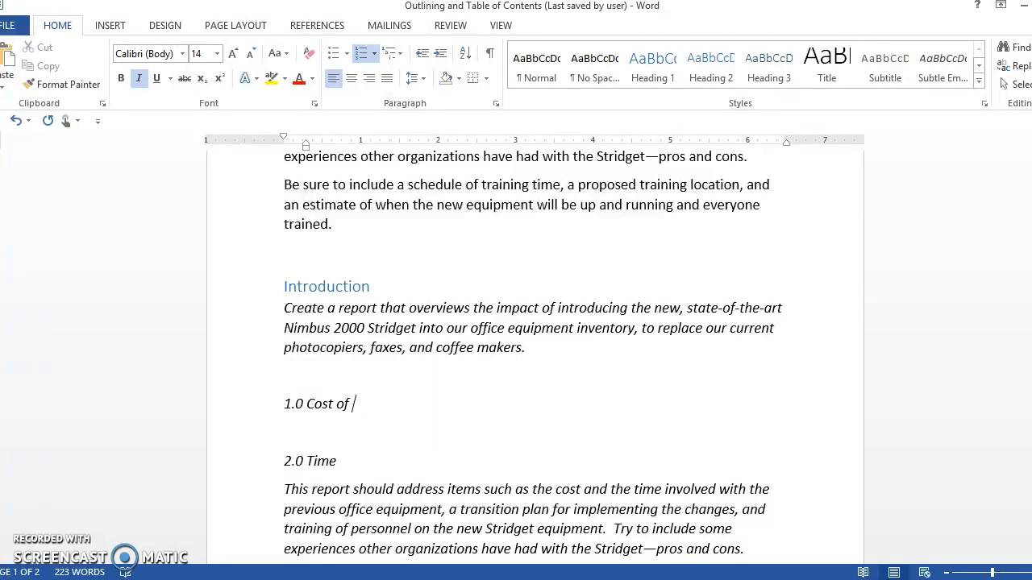
text(of Previous Equipment)
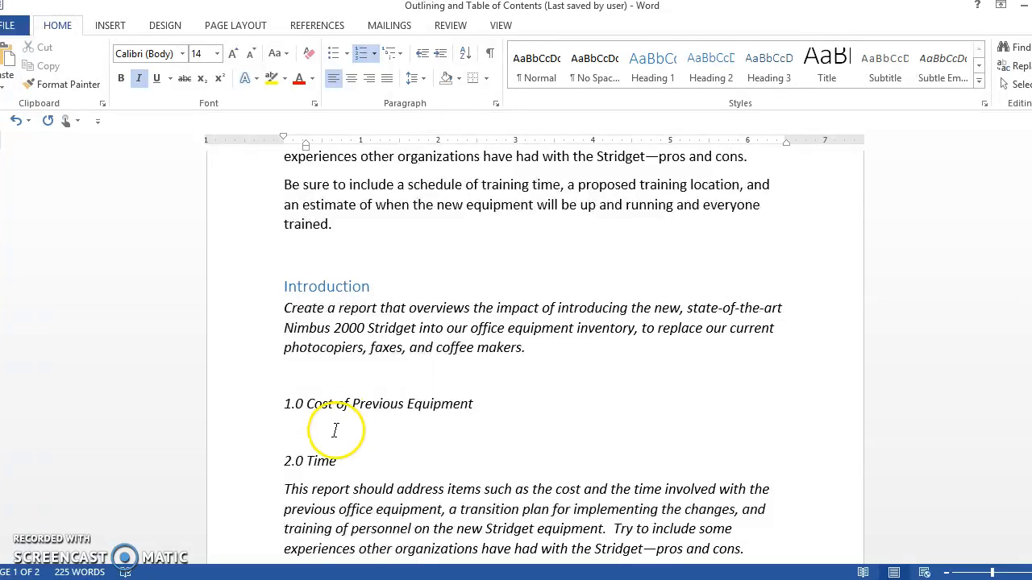
click(348, 462)
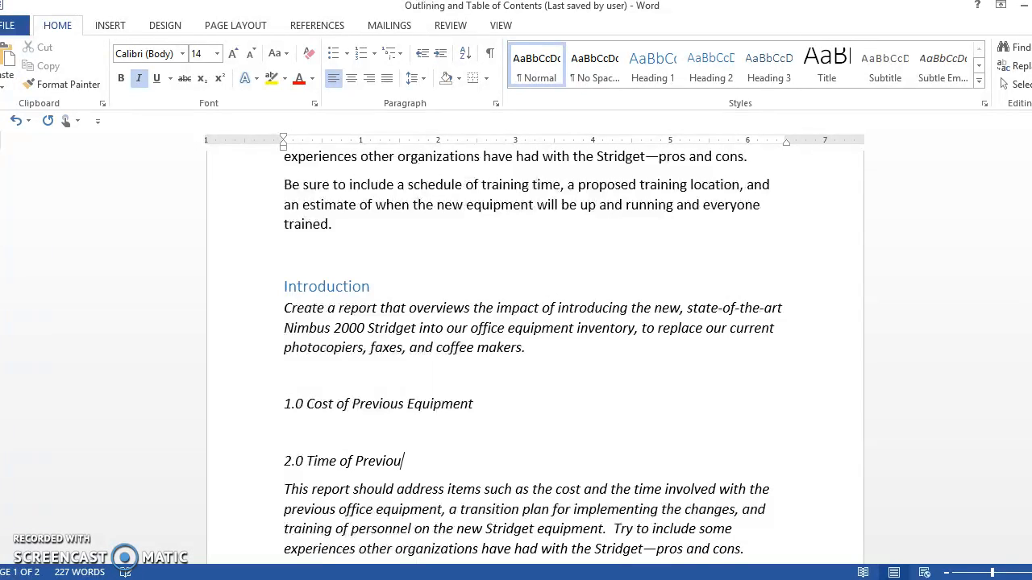
text(of Previous Equipment)
- Copy the italic text from "This report should address" through "previous office equipment," and paste it under the "1.0 Cost of Previous Equipment" title
drag(285, 489, 436, 508)
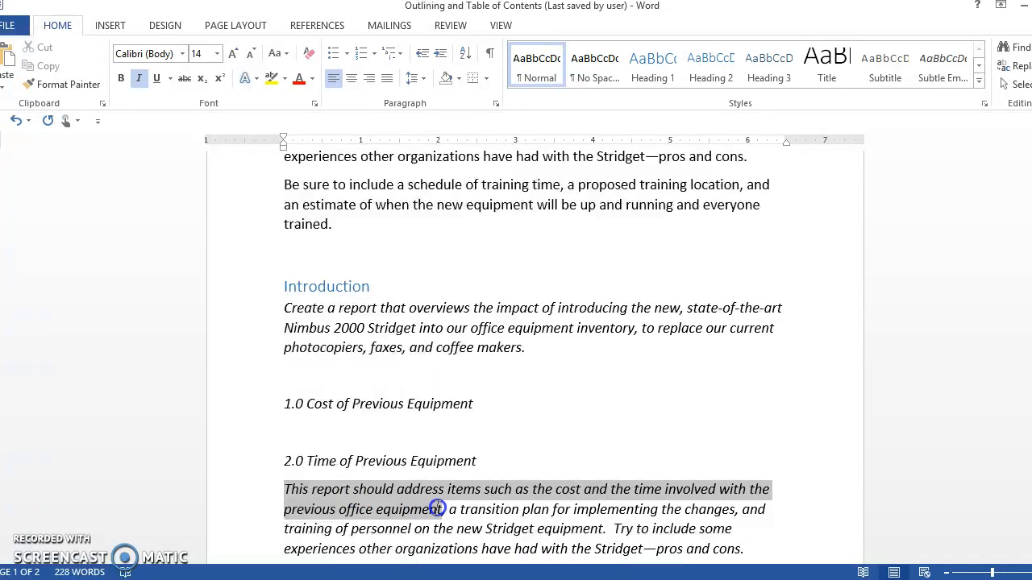
drag(448, 510, 449, 510)
key(ctrl+c)
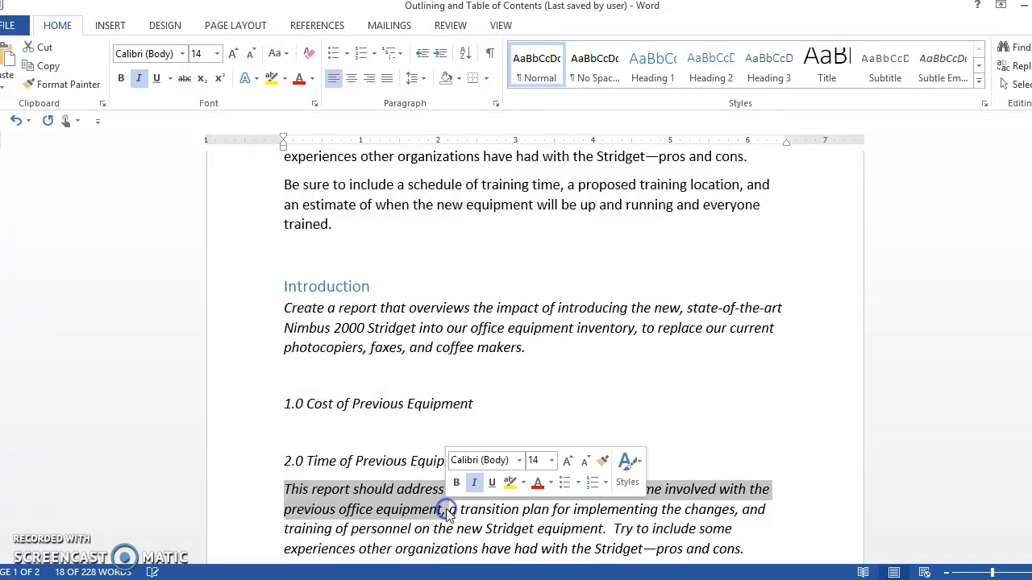
click(369, 427)
key(ctrl+v)
- Reword the opening of the text under "1.0 Cost of Previous Equipment" from "This report should address" to "This section addresses"
click(287, 425)
drag(288, 425, 416, 437)
shift+click(396, 436)
text(Tuis)
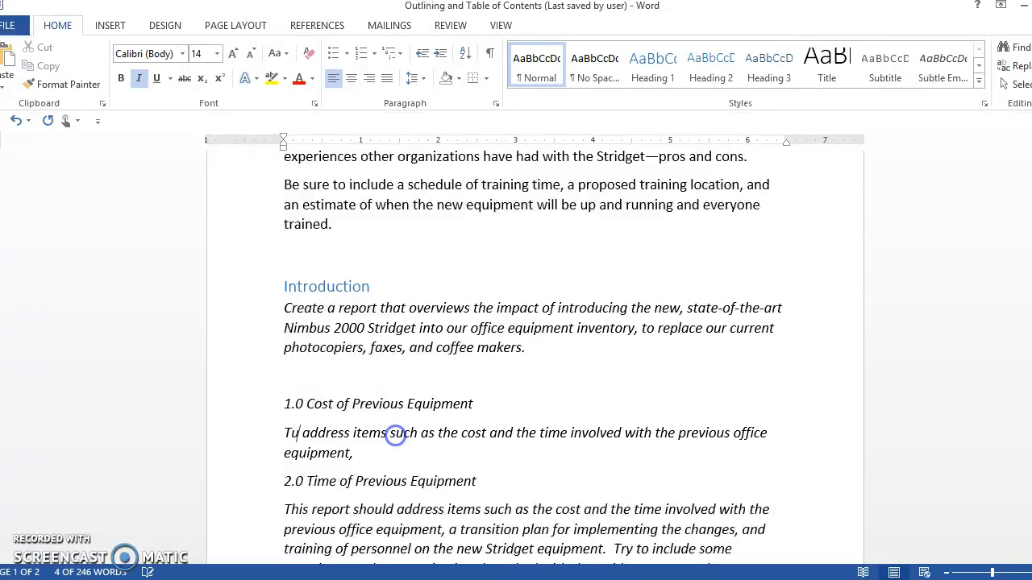
key(BackSpace)
key(BackSpace)
key(BackSpace)
text(his sect)
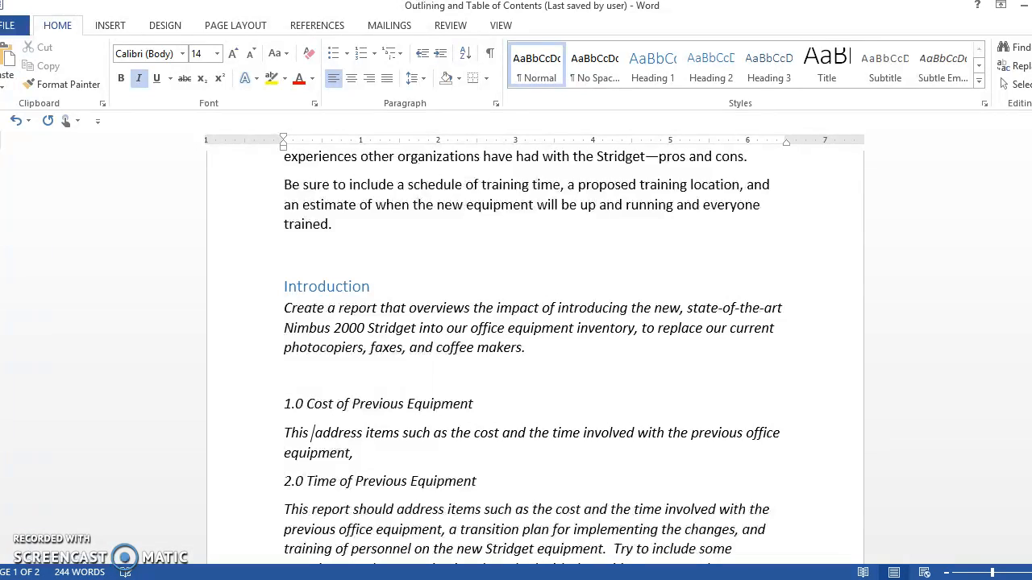
text(ion)
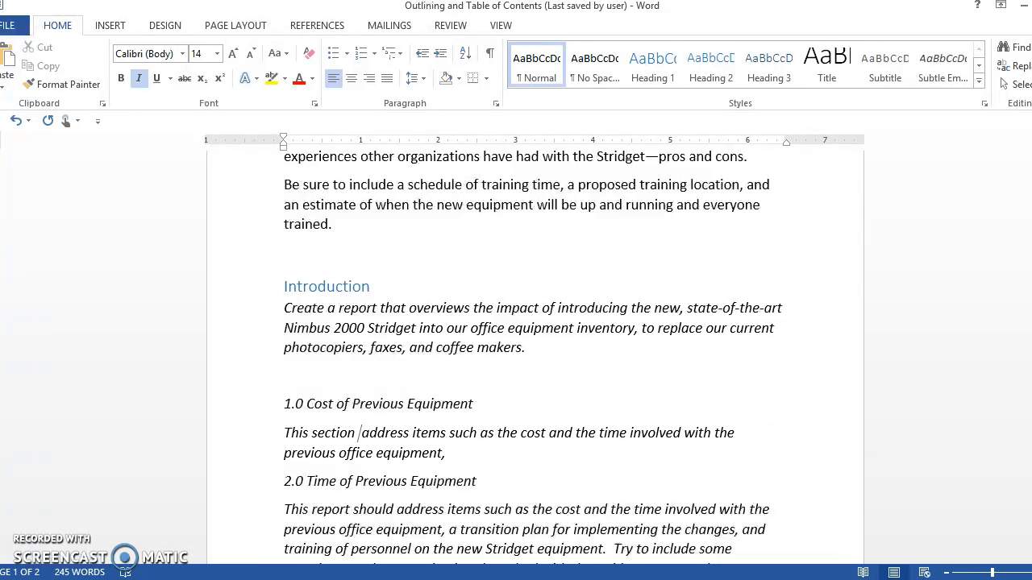
key(BackSpace)
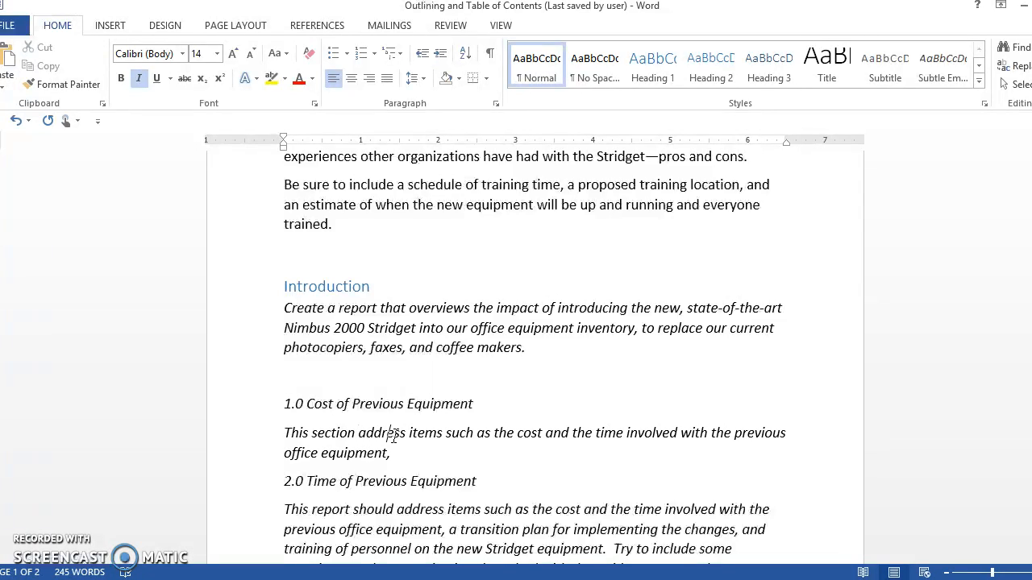
key(BackSpace)
text(es)
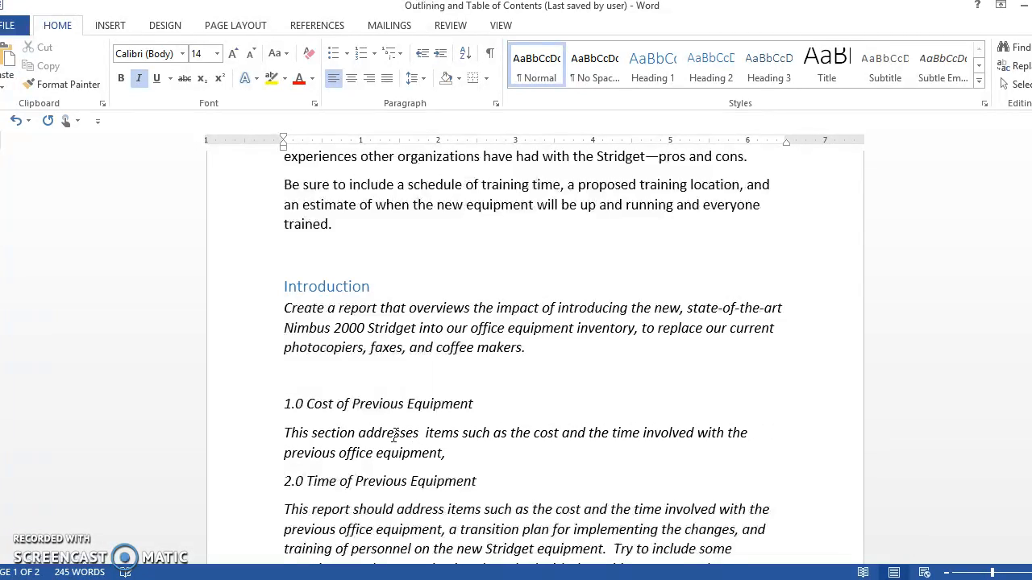
key(BackSpace)
- Trim the sentence under the "1.0" title to "This section addresses cost involved with the previous office equipment", without the trailing comma
drag(421, 434, 517, 440)
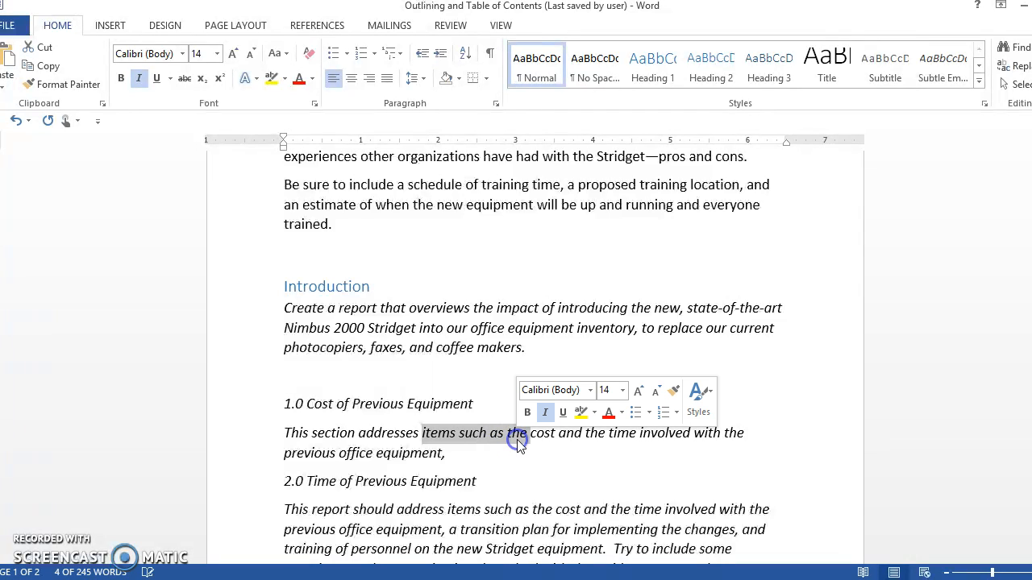
key(BackSpace)
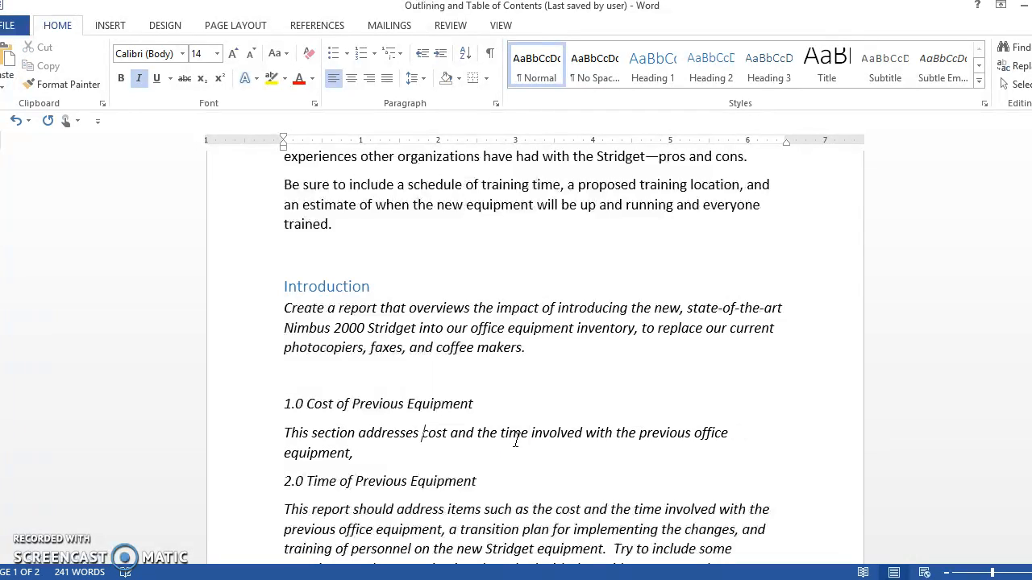
drag(450, 436, 523, 440)
key(BackSpace)
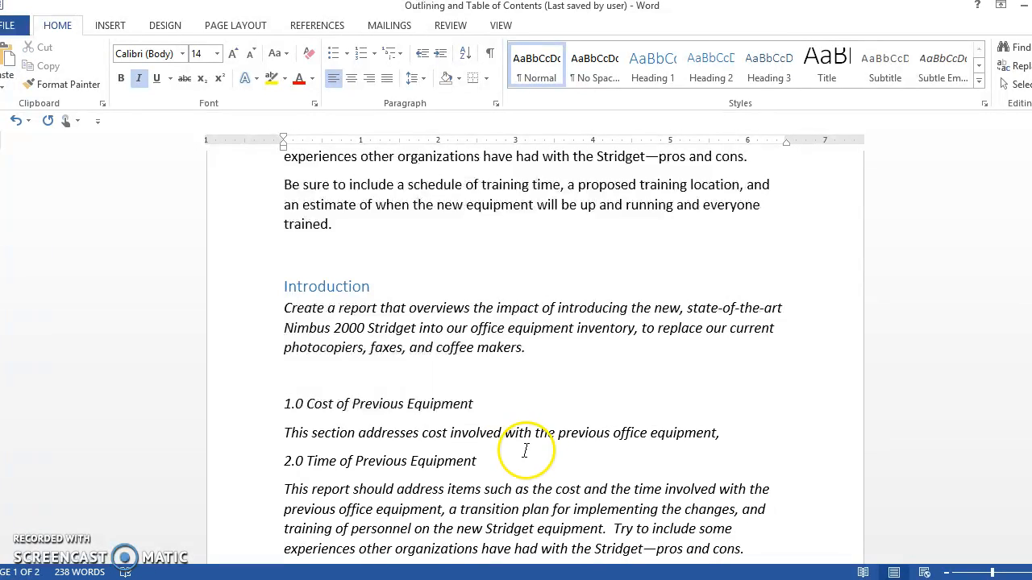
click(724, 434)
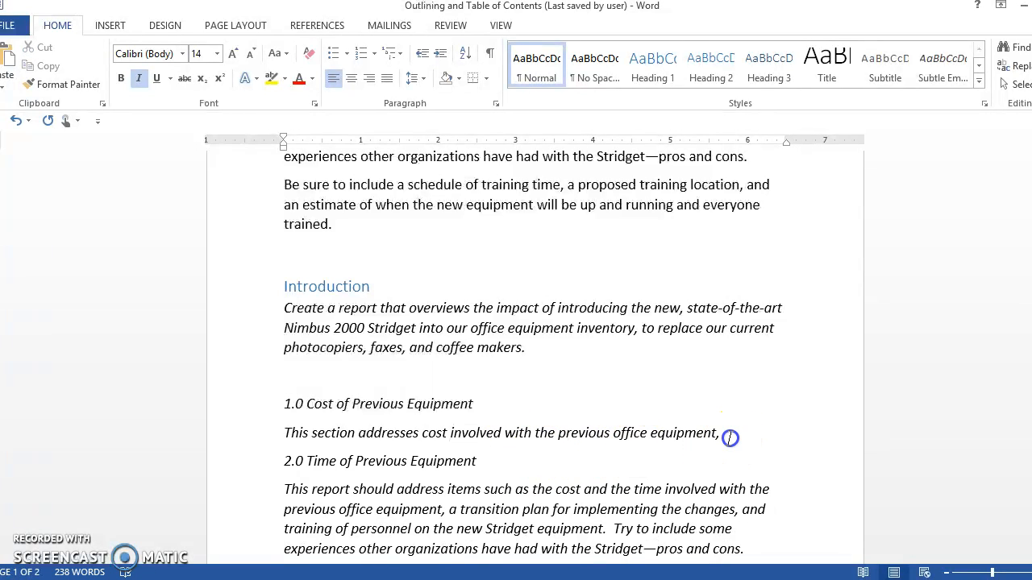
key(BackSpace)
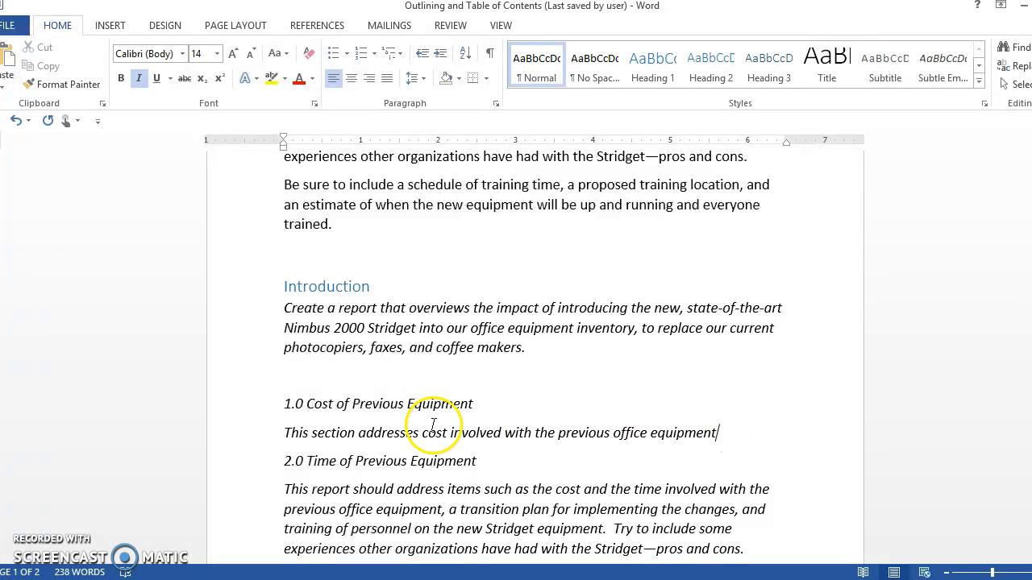
- Apply the Heading 1 style to the "Cost of Previous Equipment" title and put the number "1.0" back in front of it
click(218, 413)
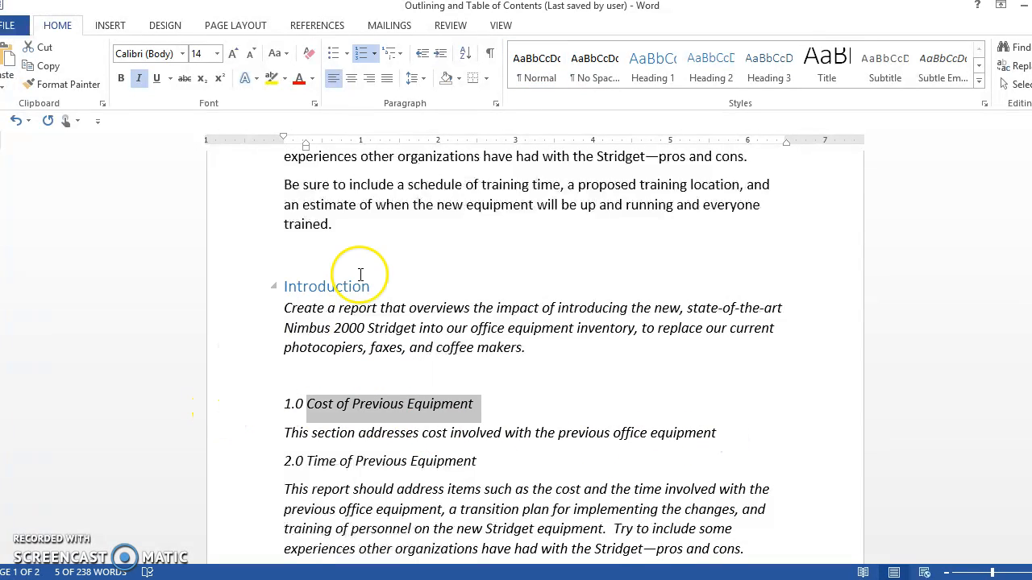
click(652, 63)
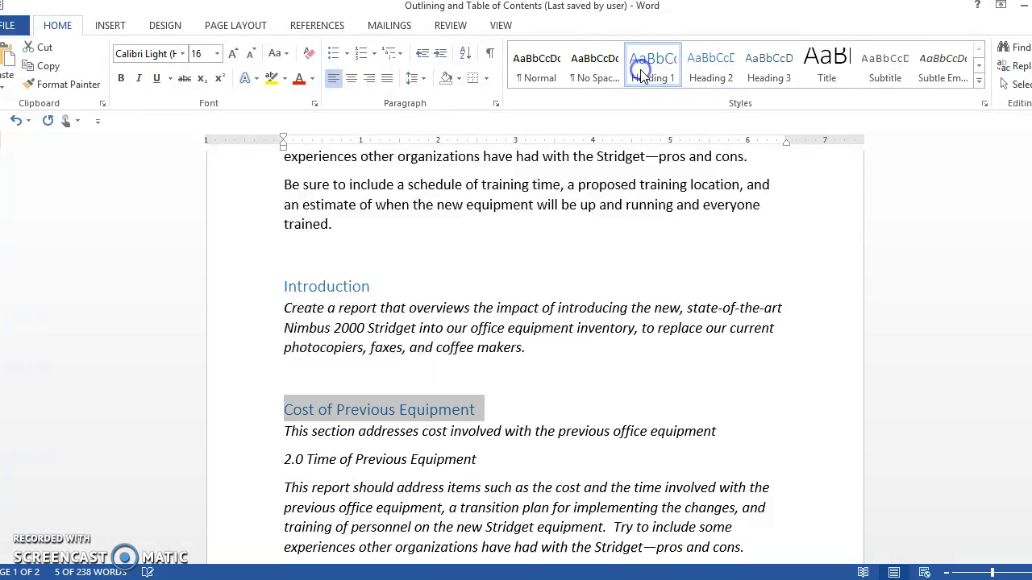
click(283, 412)
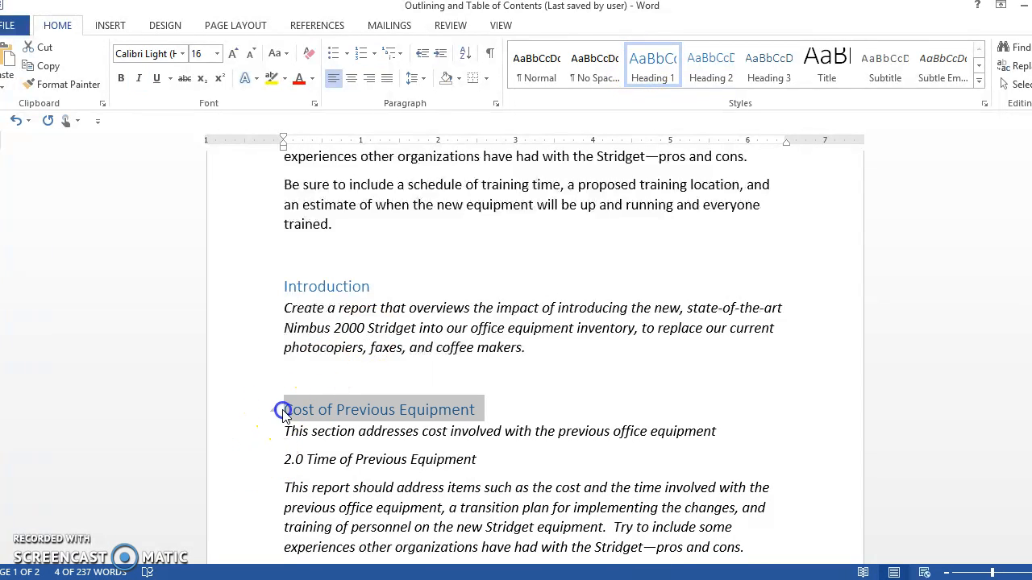
text(1.)
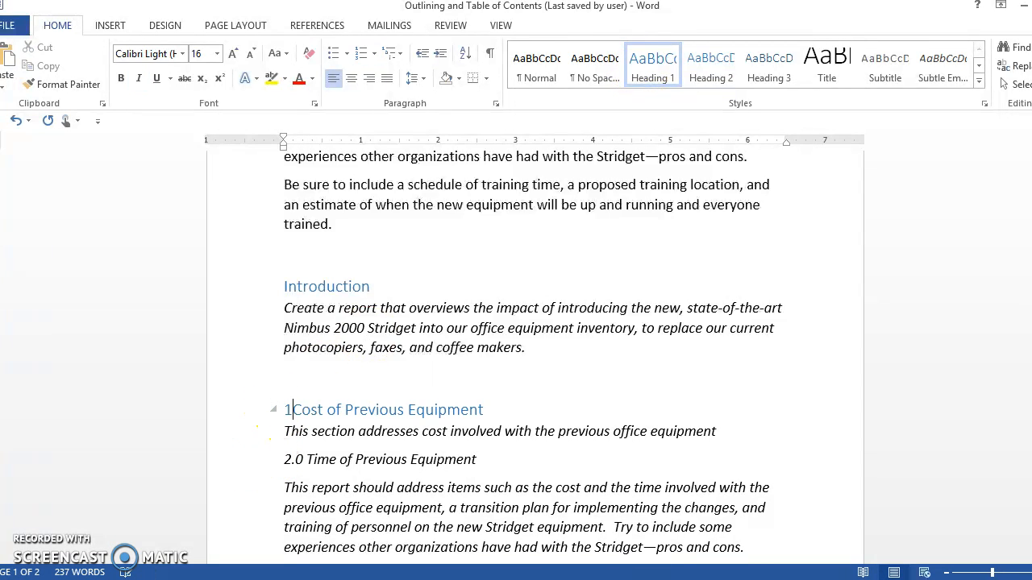
text(0)
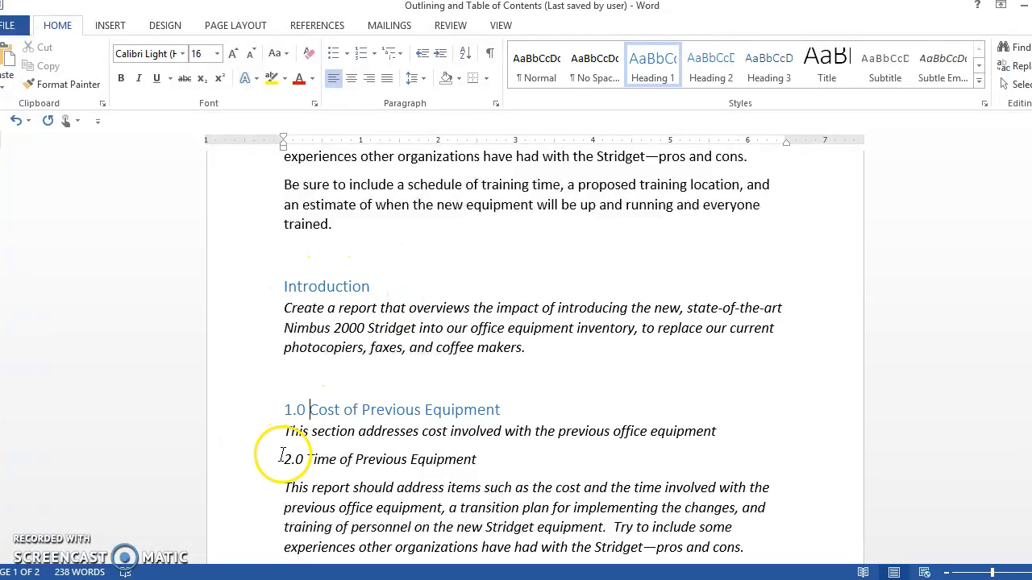
- Apply the Heading 1 style to "2.0 Time of Previous Equipment" and paste the copied "This report should address" text on a new line below it
click(242, 465)
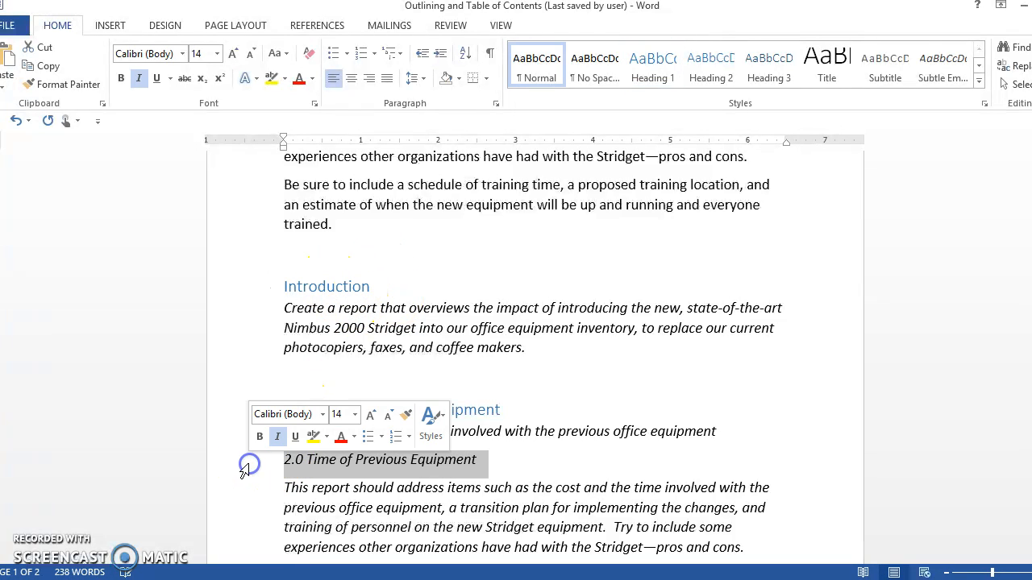
click(657, 70)
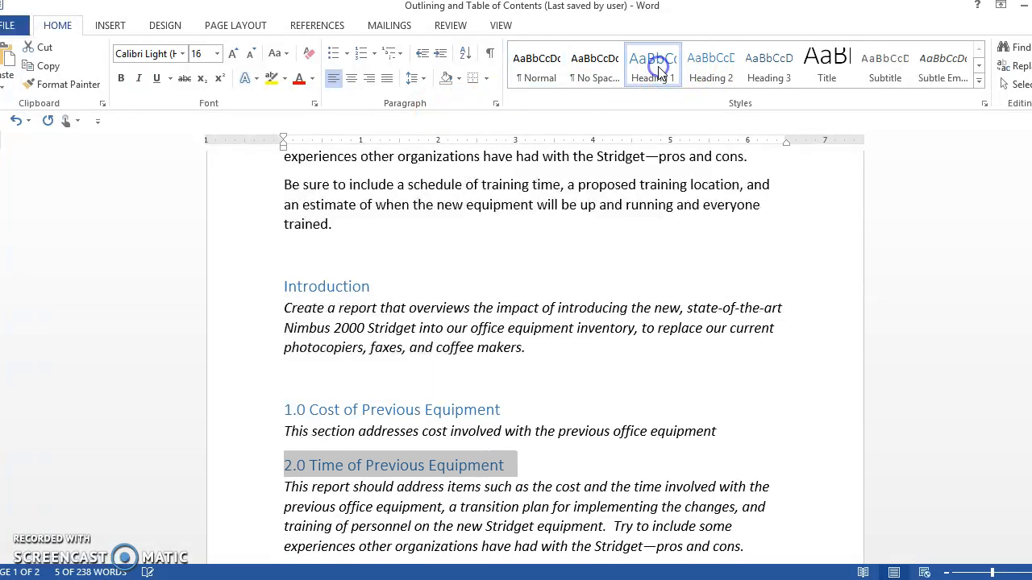
click(519, 467)
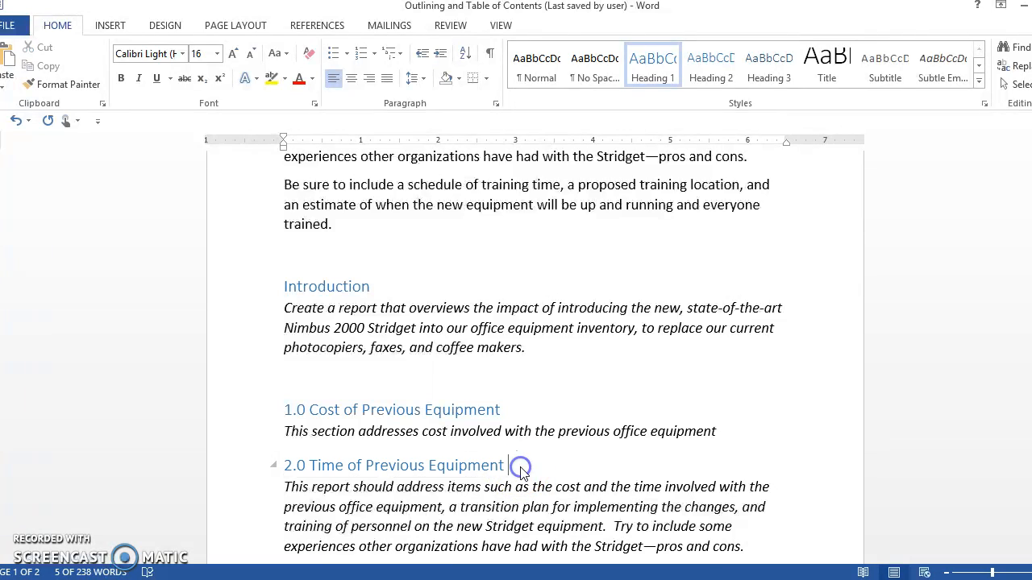
key(Return)
key(Return)
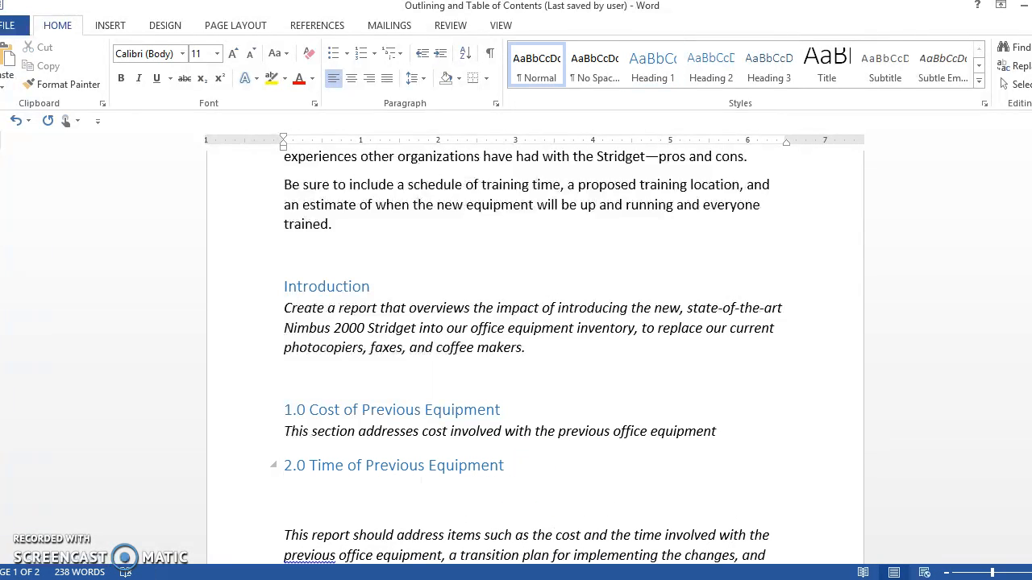
text(This report should address items such as the cost and the time involved with the previous office equipment,)
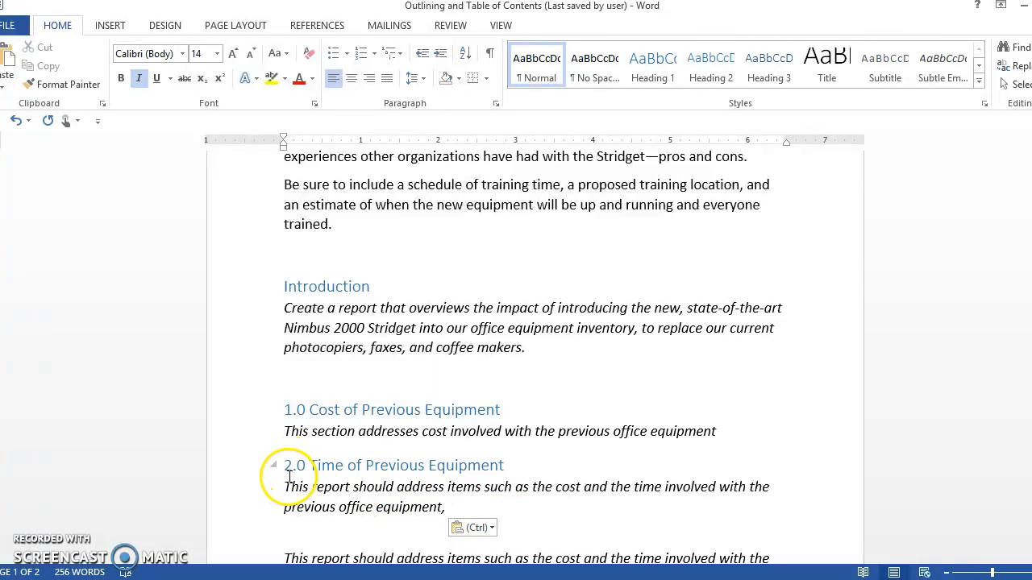
- Reword the opening of the pasted text under "2.0 Time of Previous Equipment" to "This section addresses"
drag(310, 492, 346, 491)
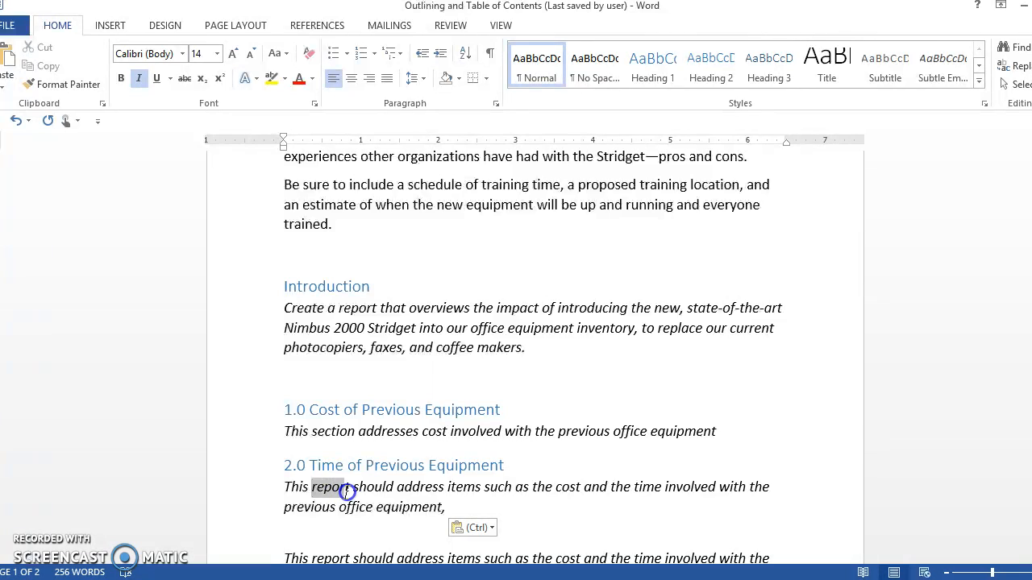
text(sectuib)
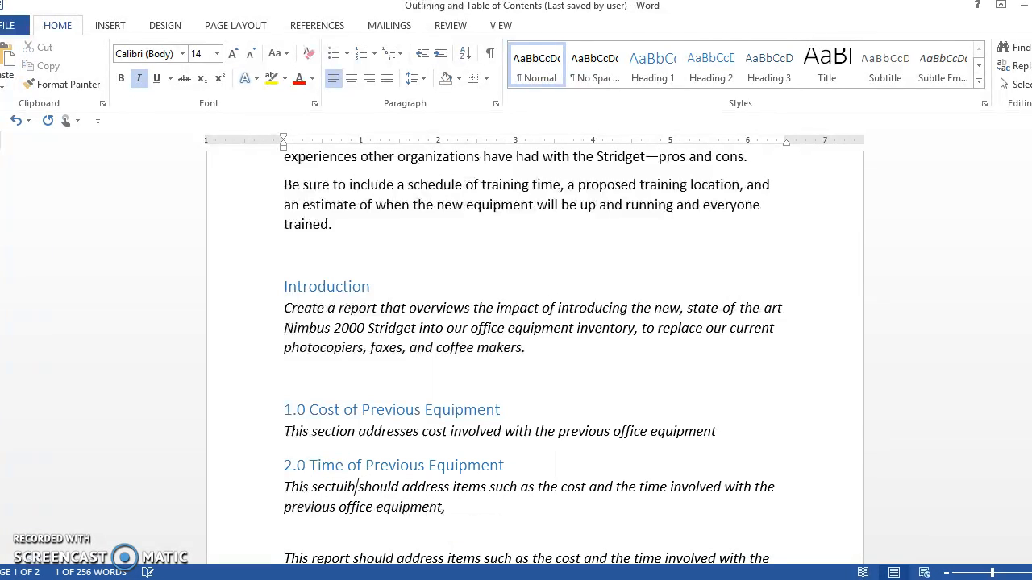
key(BackSpace)
key(BackSpace)
key(BackSpace)
text(ion)
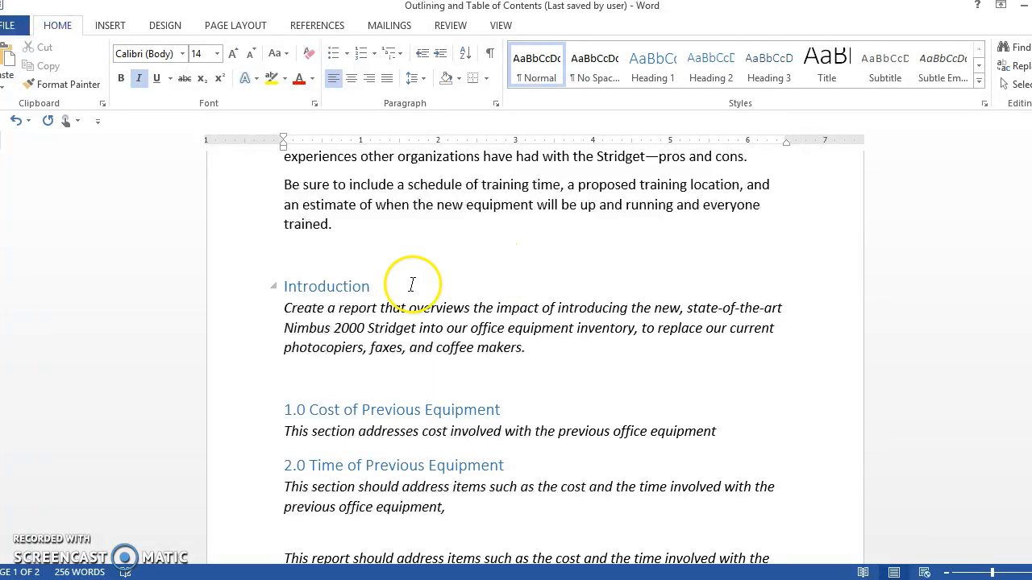
double_click(393, 488)
text(s)
key(BackSpace)
key(BackSpace)
key(BackSpace)
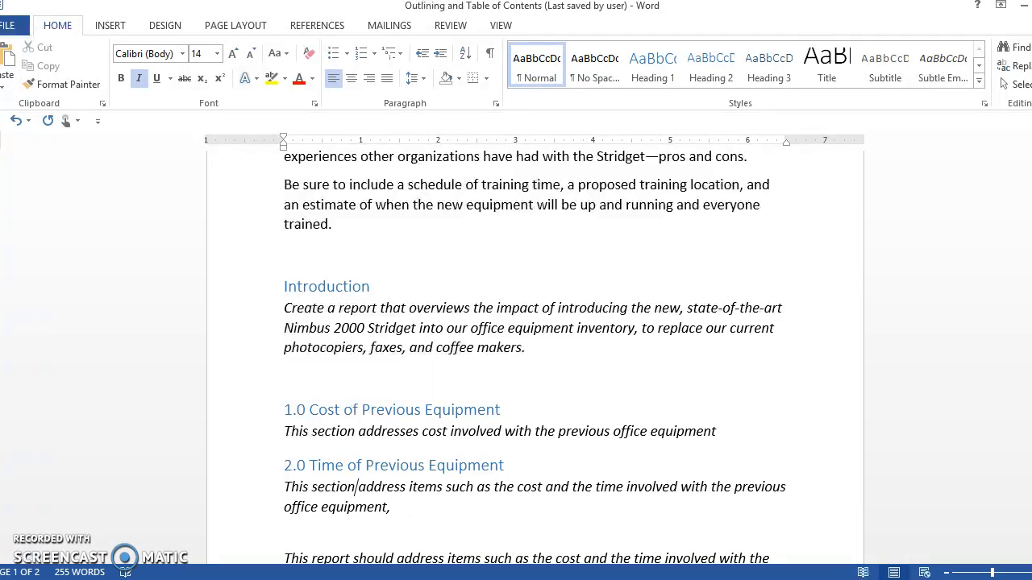
click(408, 488)
text(es)
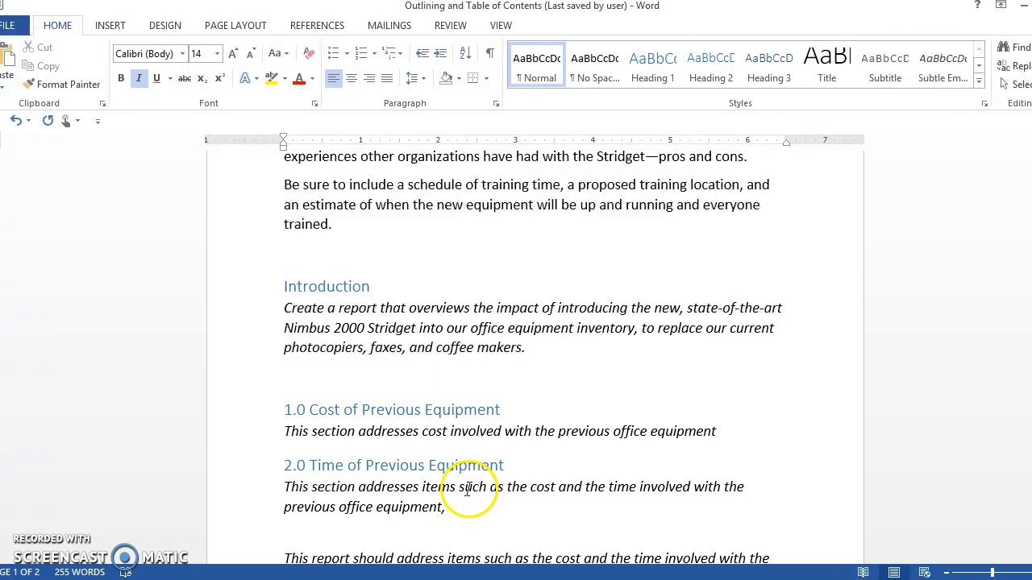
- Trim the sentence under the "2.0" heading to "This section addresses the time involved with the previous office equipment", without the trailing comma
drag(421, 488, 583, 488)
key(Delete)
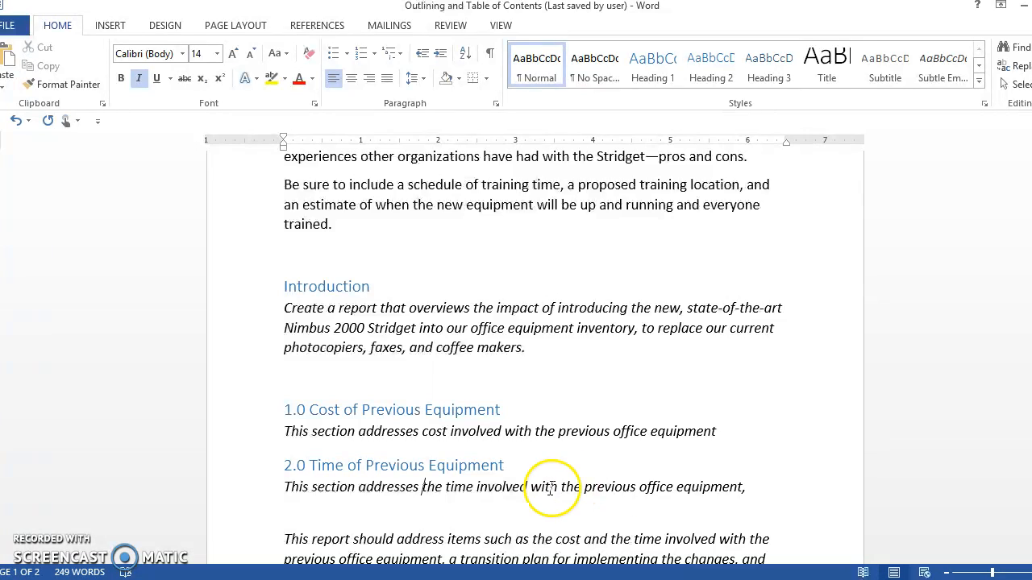
click(413, 530)
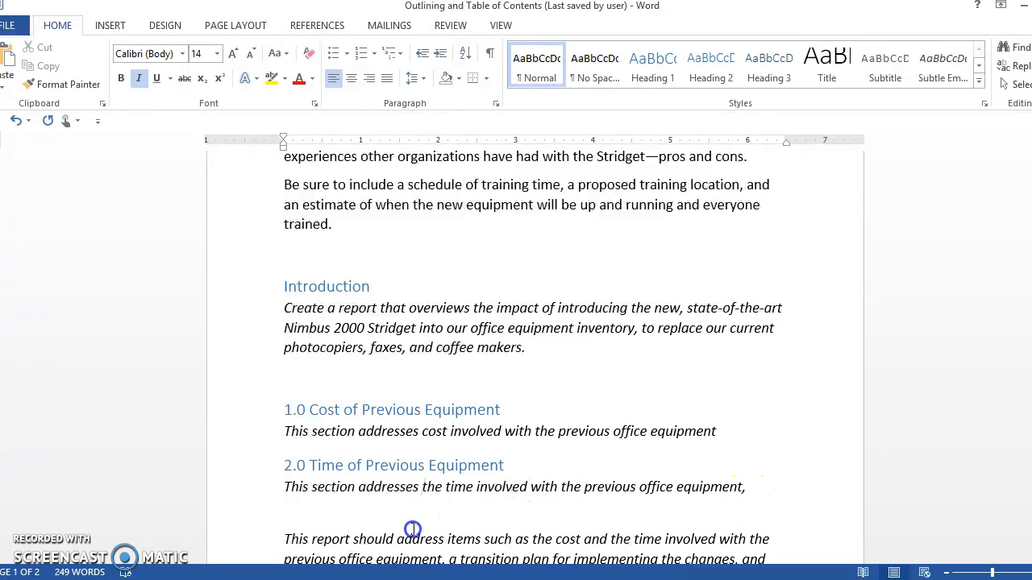
click(750, 491)
key(BackSpace)
- Delete the text from "This report should address" through "previous office equipment," in the remaining italic paragraph below section 2.0
click(357, 516)
key(Down)
key(Down)
key(Down)
key(Down)
key(Down)
key(Down)
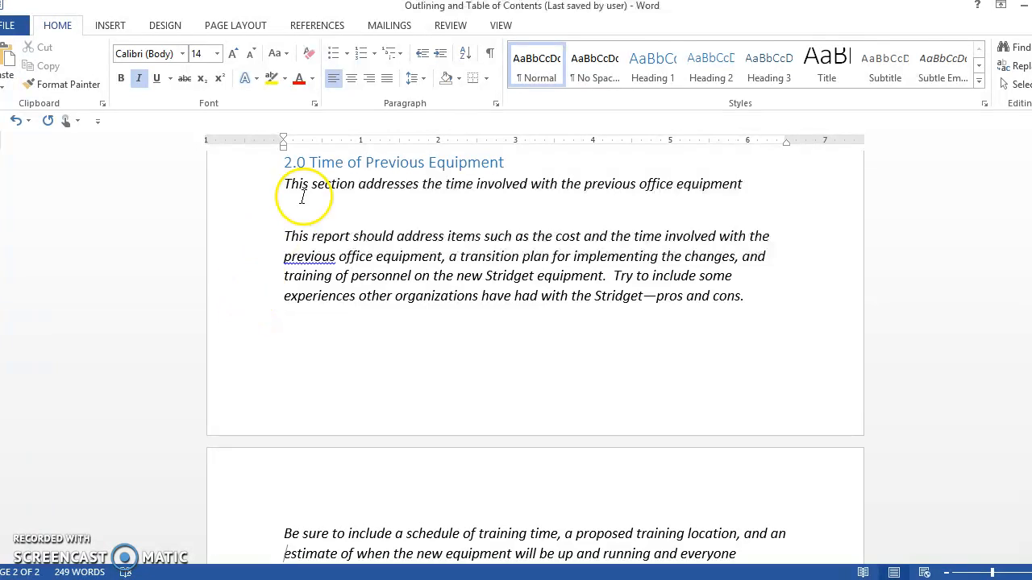
click(298, 235)
drag(298, 236, 443, 255)
key(Delete)
- Add the title "3.0 Transition Plan" on the blank line above the remaining italic text and apply the Heading 1 style to it
click(377, 220)
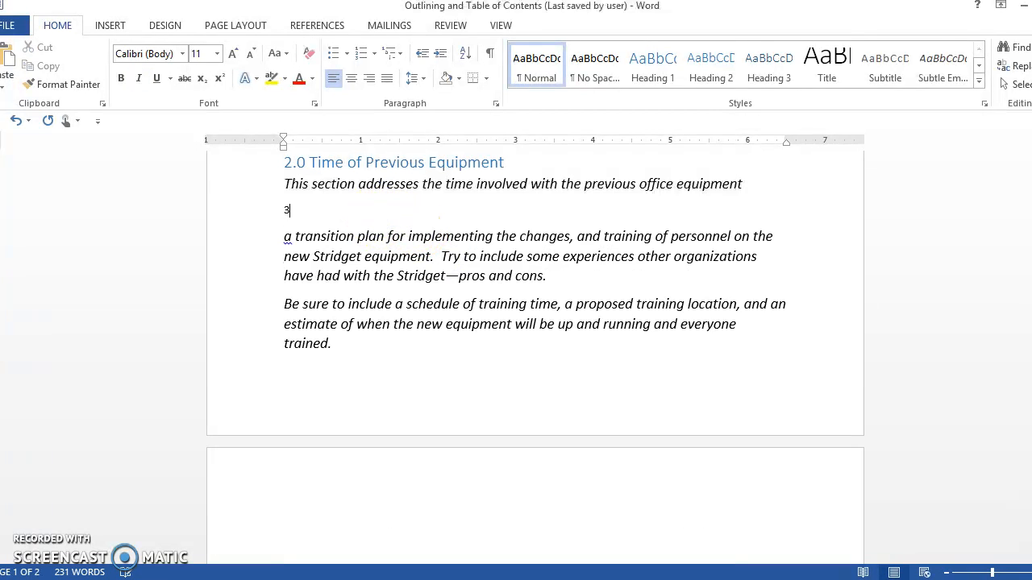
text(3.0 Transition Plan)
click(226, 211)
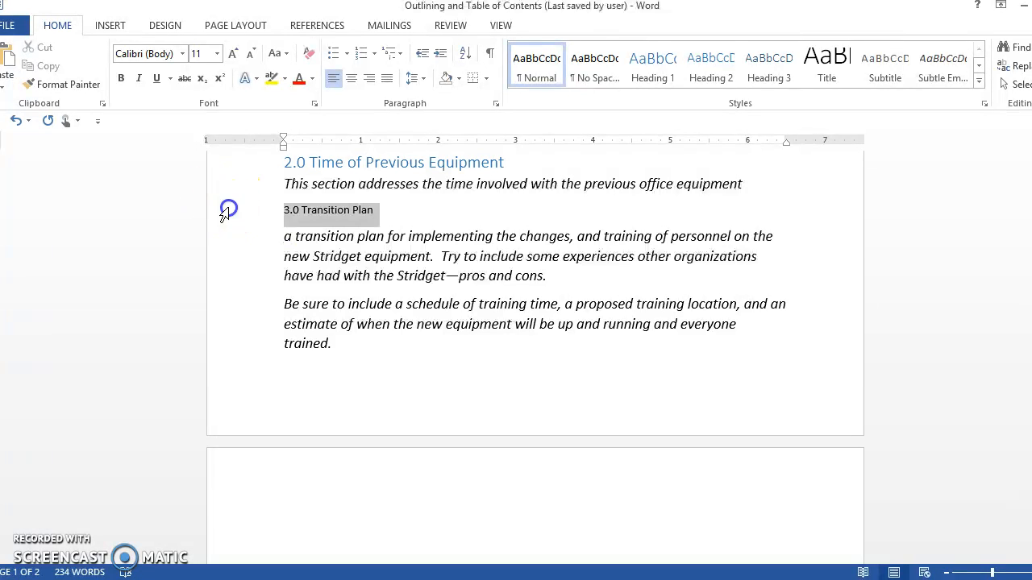
click(637, 65)
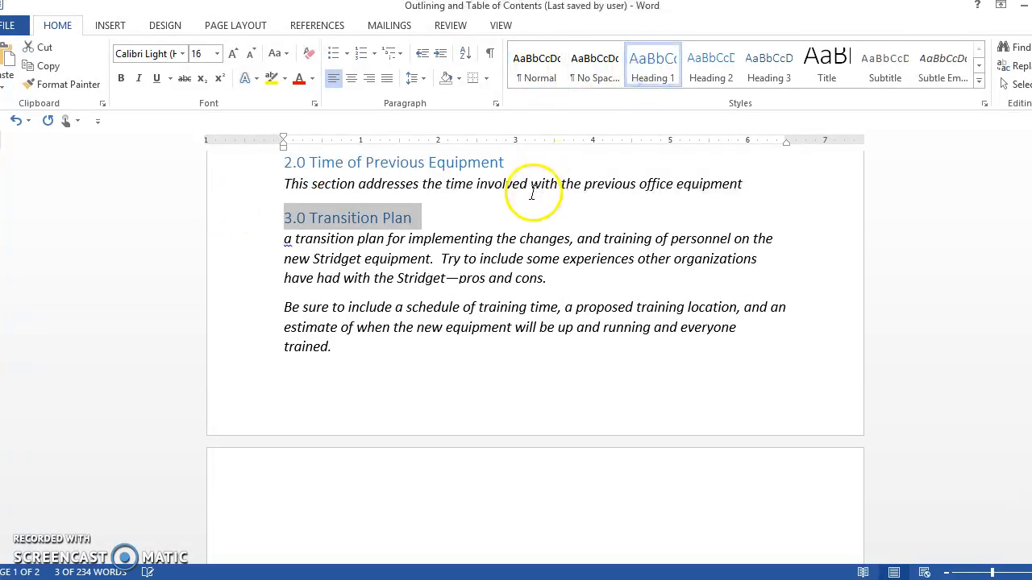
click(421, 218)
- Insert "This section addresses" before "a transition plan for implementing the changes" under the "3.0 Transition Plan" heading
click(285, 238)
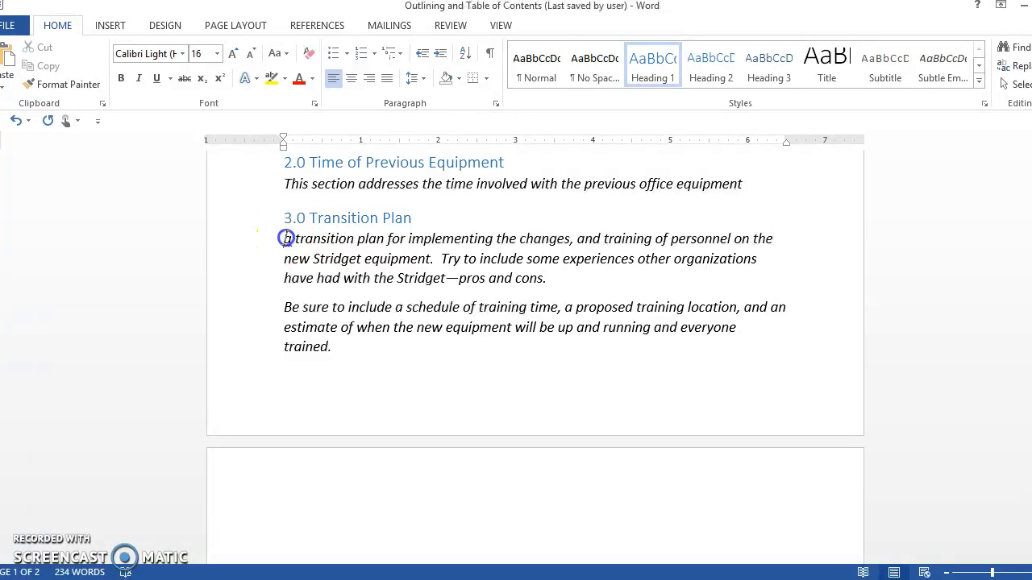
text(is)
key(BackSpace)
key(BackSpace)
text(This section addre)
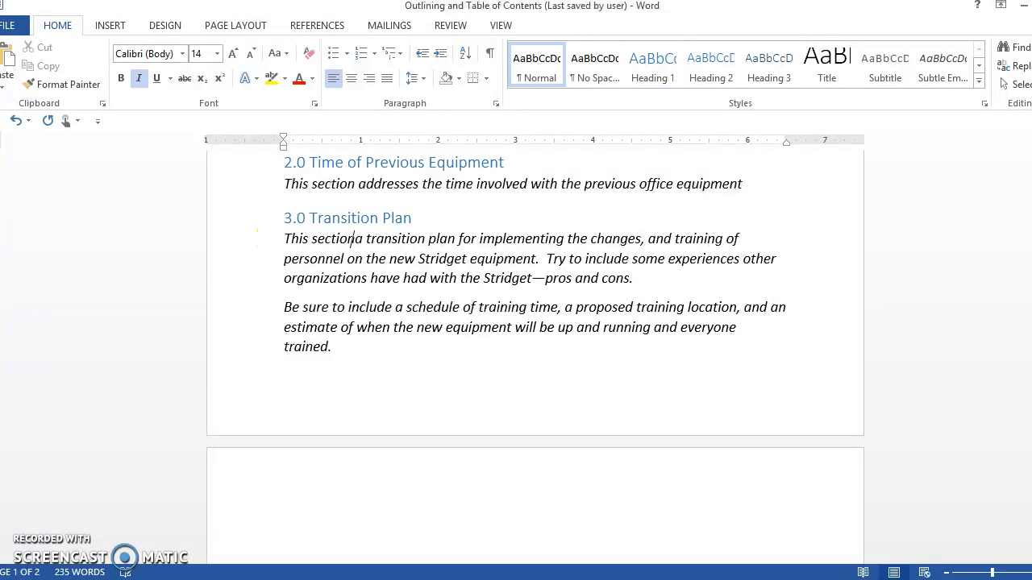
text(sses a)
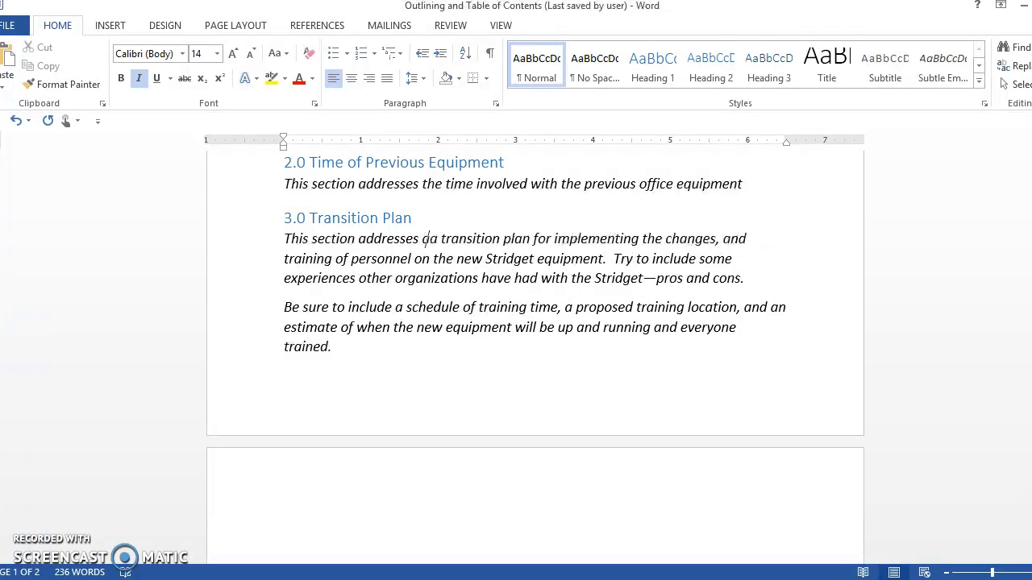
key(BackSpace)
key(BackSpace)
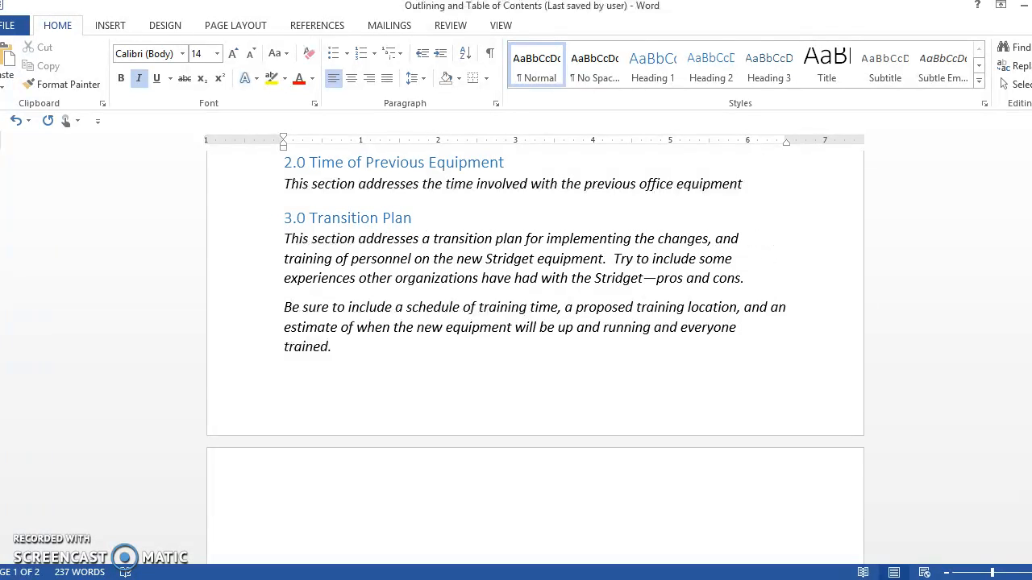
- Break the section 3.0 sentence after "the changes", dropping the comma and leaving a blank line above the remaining italic text
click(709, 239)
key(Return)
key(Return)
key(Delete)
key(Delete)
key(Delete)
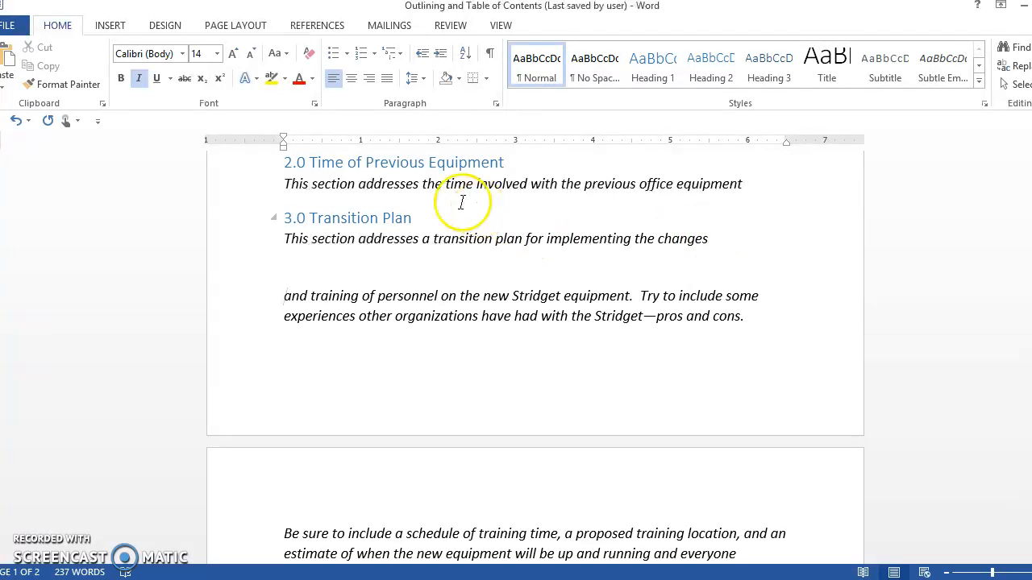
- Add the title "4.0 Training of Personnel" on the blank line below section 3.0 and apply the Heading 1 style to it
click(348, 264)
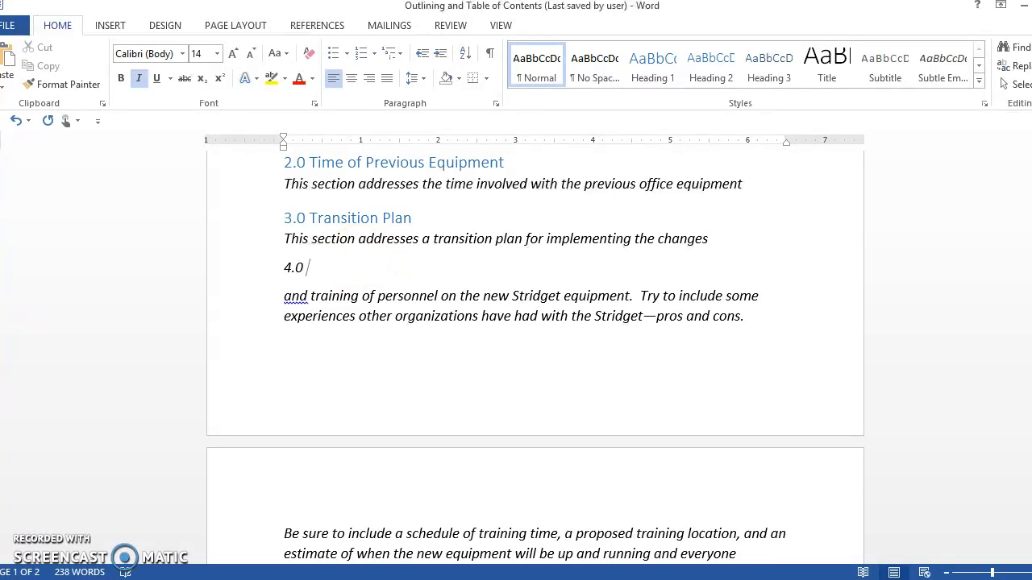
text(4.0 Training of Personne)
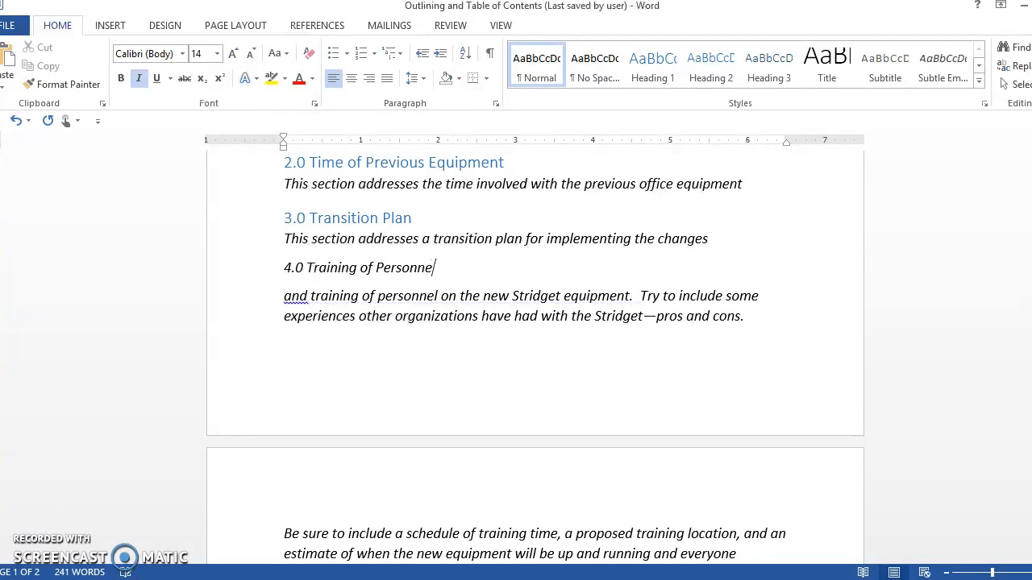
click(223, 269)
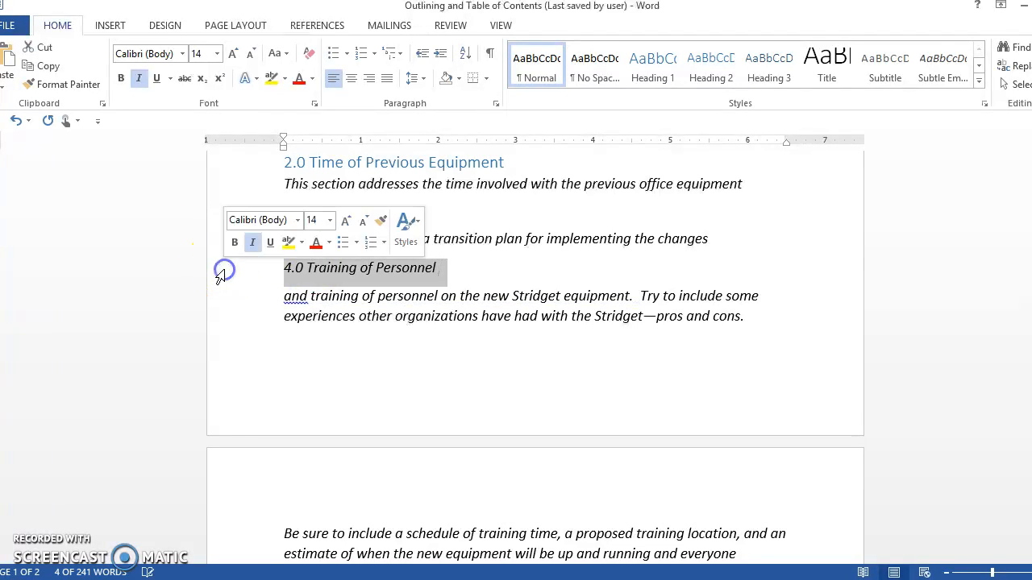
click(653, 68)
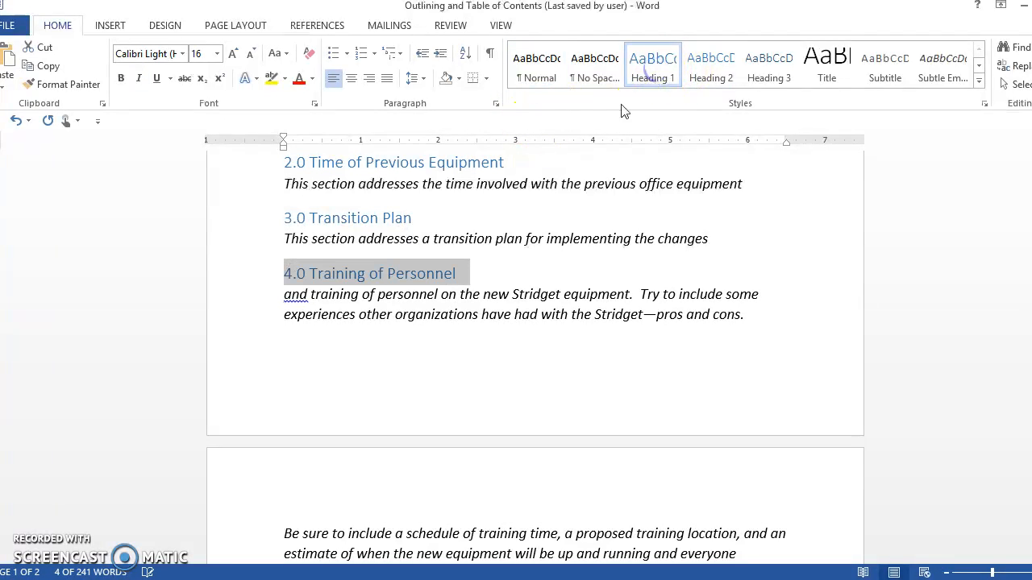
- Replace "and" with "This section of" before "training of personnel" under the "4.0 Training of Personnel" heading
click(286, 296)
key(Delete)
key(Delete)
key(Delete)
key(Delete)
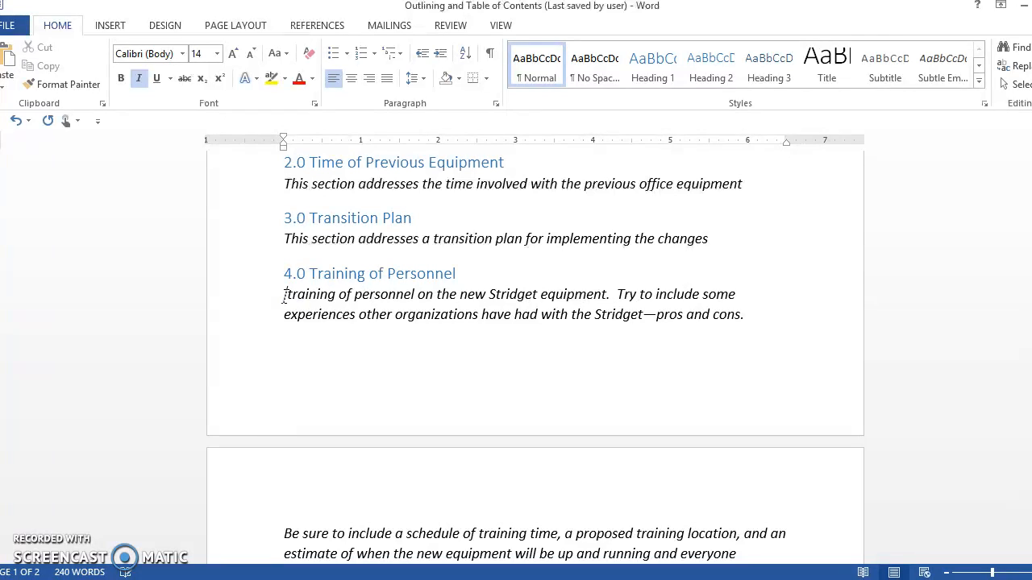
text(This )
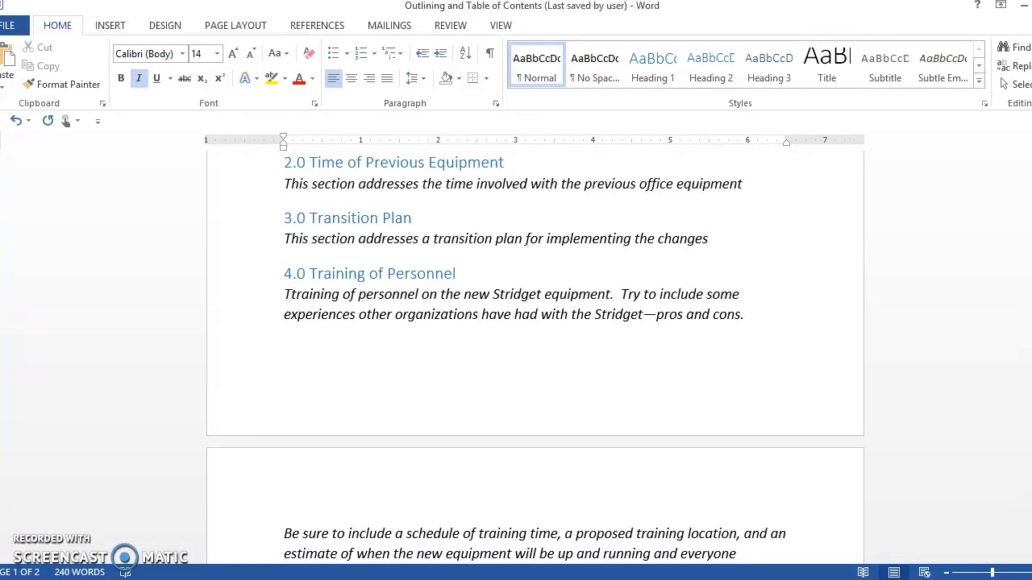
text(section )
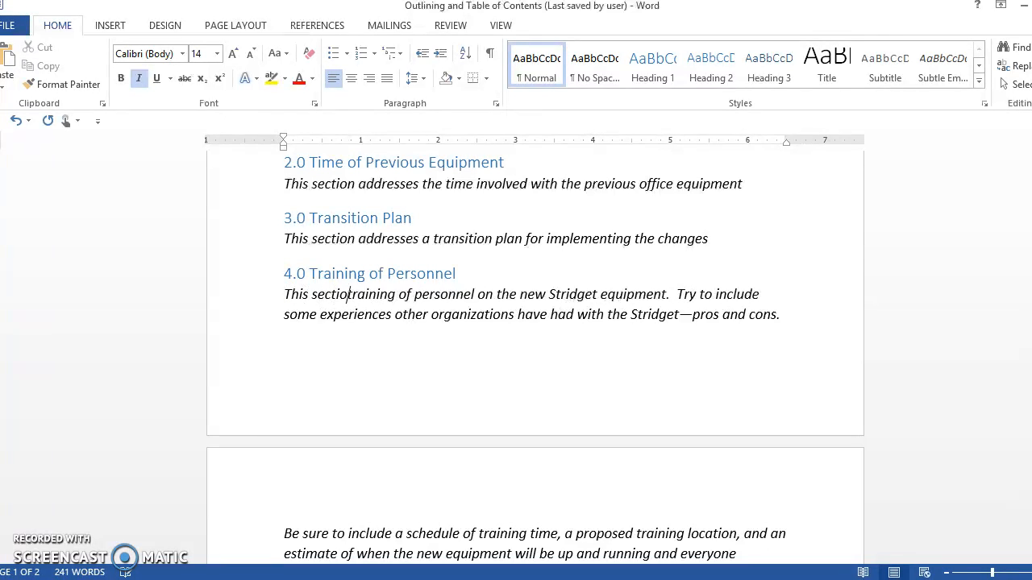
text(of)
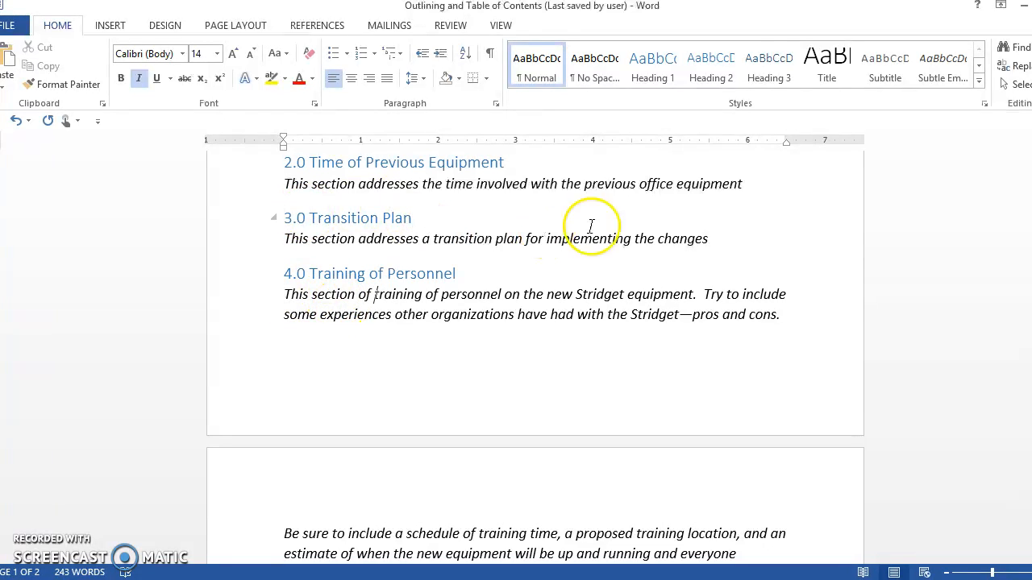
- Split the section 4.0 paragraph before "Try to include some experiences", moving that text down with blank space above it
click(707, 288)
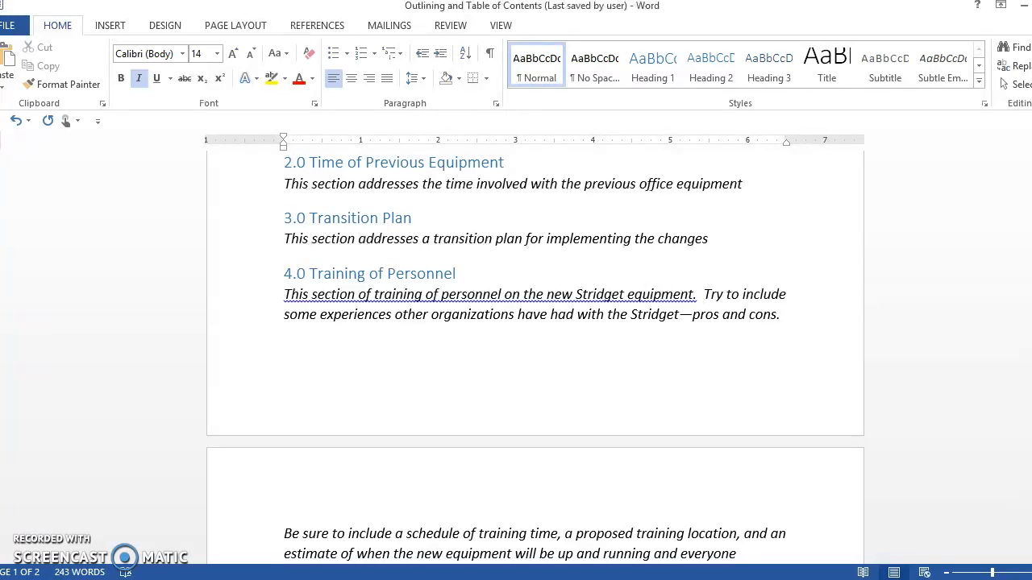
scroll(535, 354, down, 1)
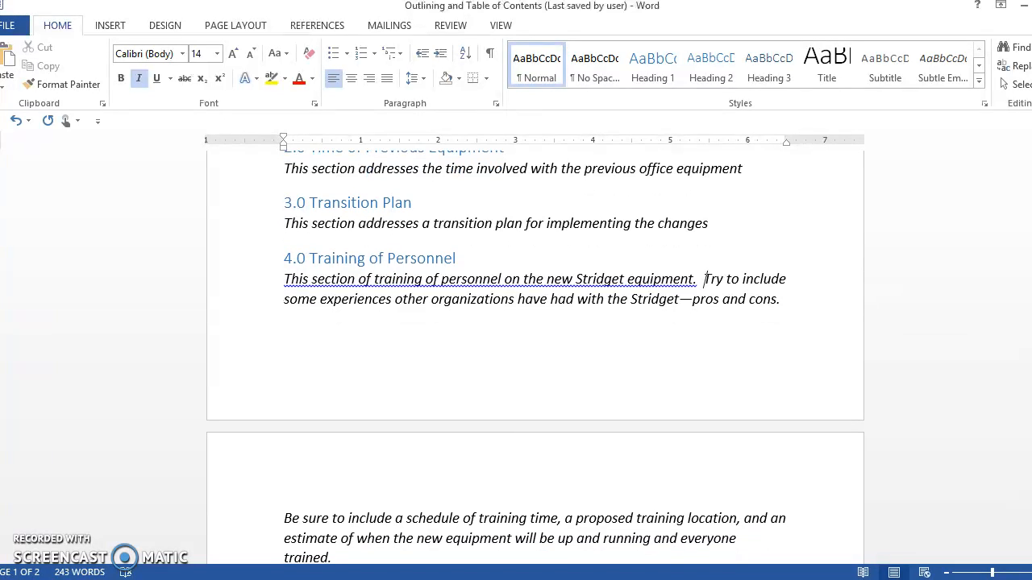
drag(1031, 303, 1031, 331)
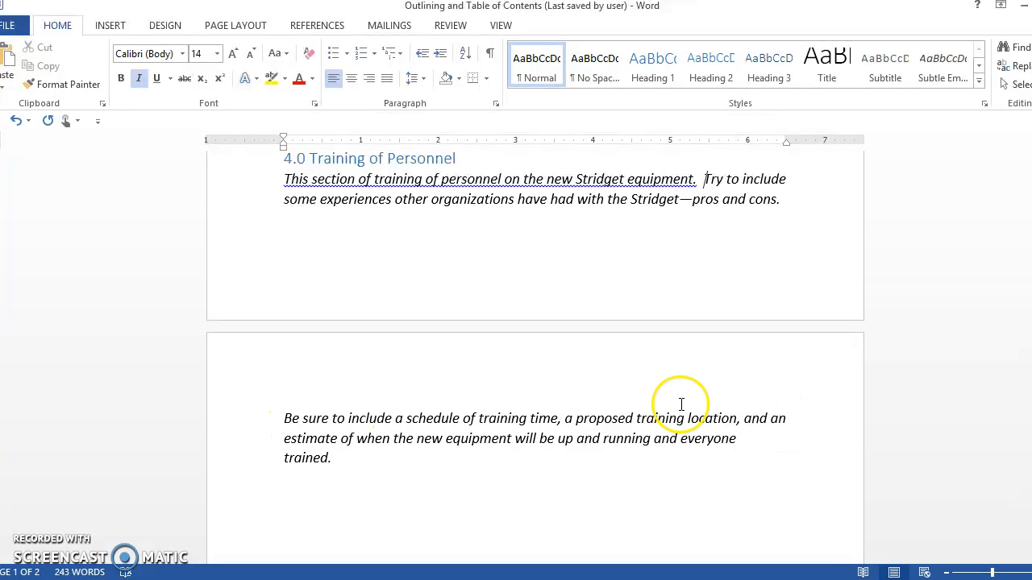
click(356, 462)
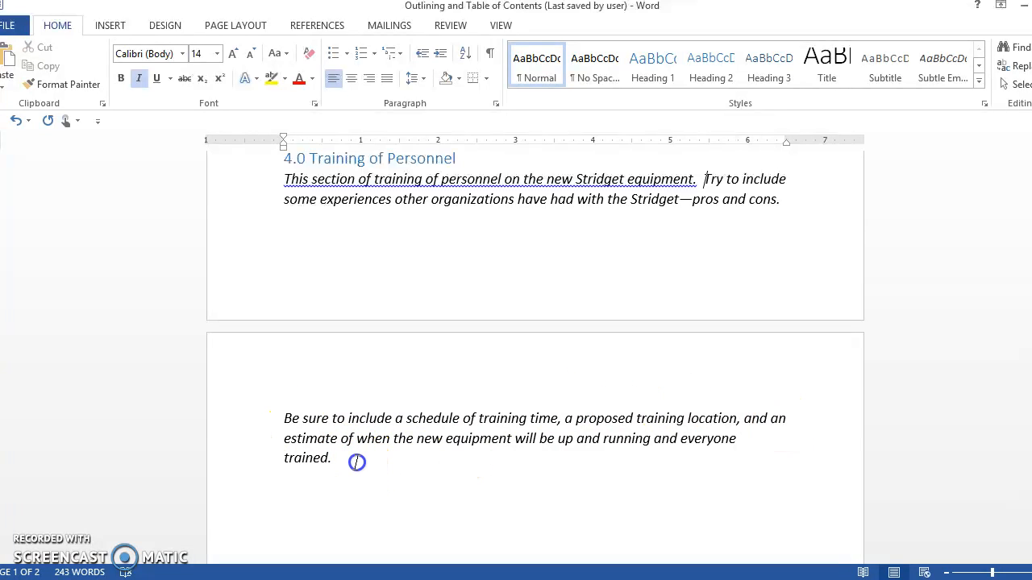
click(707, 177)
key(ctrl+Return)
key(Return)
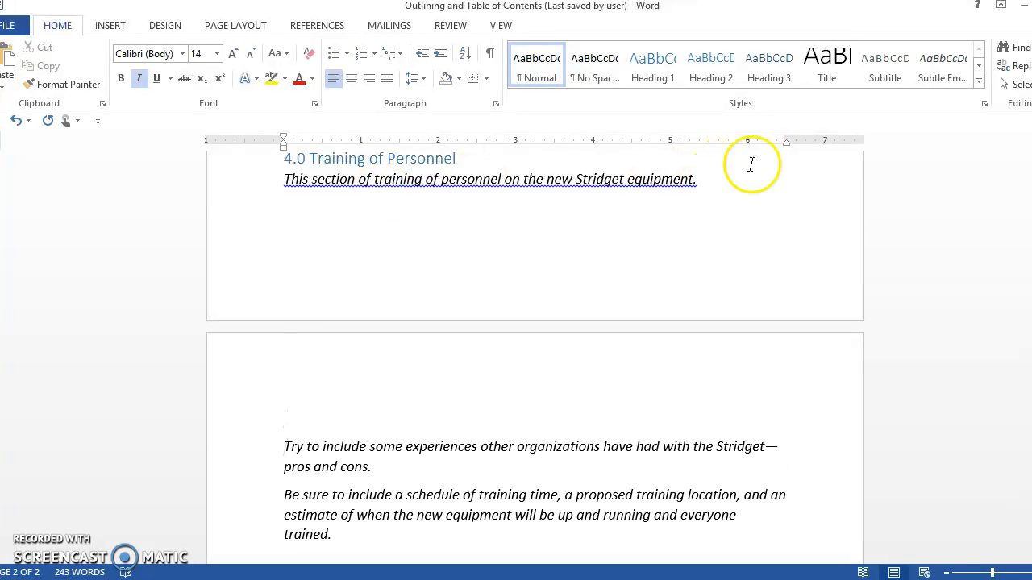
- Delete the original non-italic assignment paragraphs and the surplus blank lines between the report title and the Introduction heading
drag(1031, 363, 1031, 267)
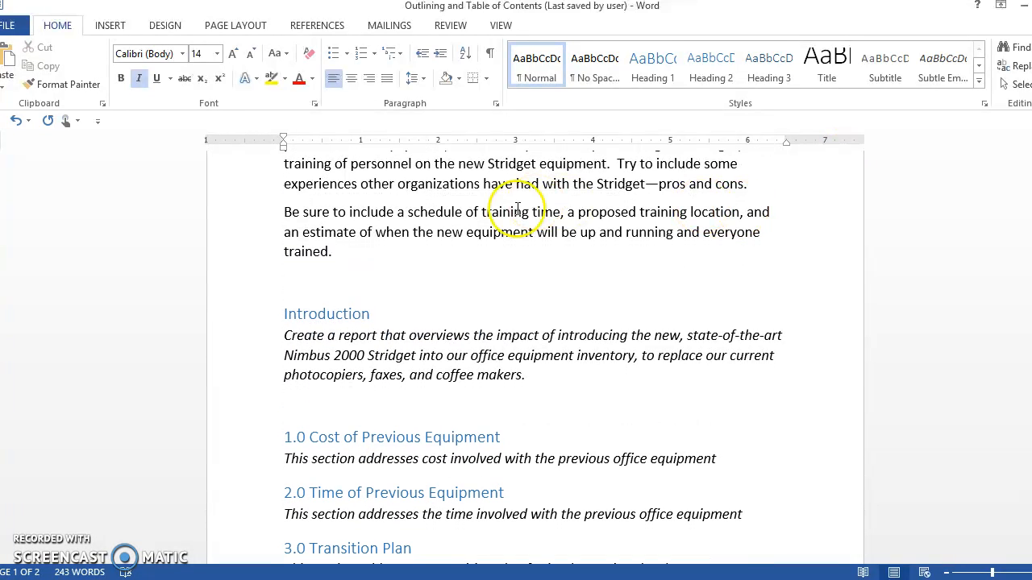
click(337, 254)
key(Return)
key(Return)
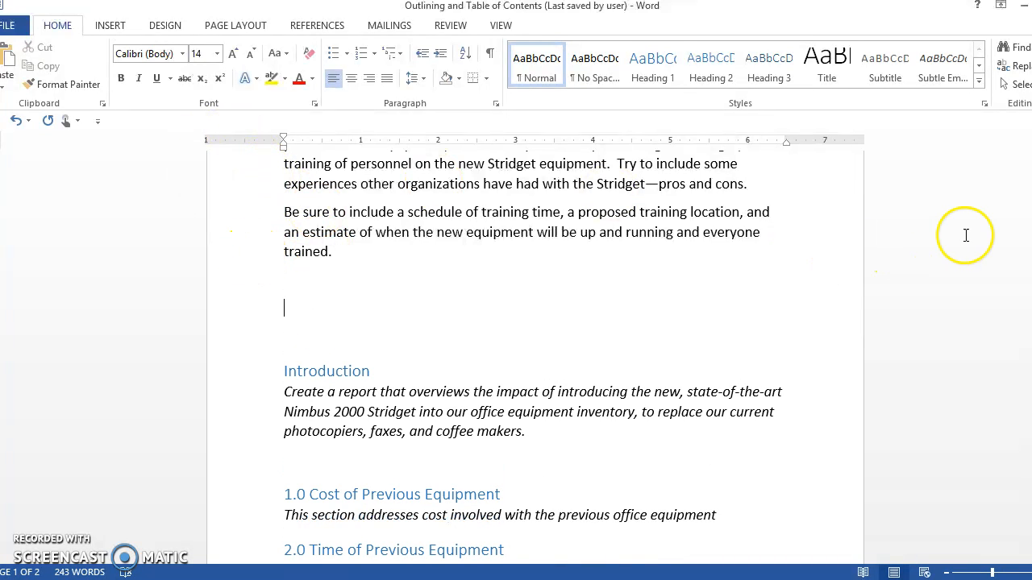
scroll(533, 355, up, 3)
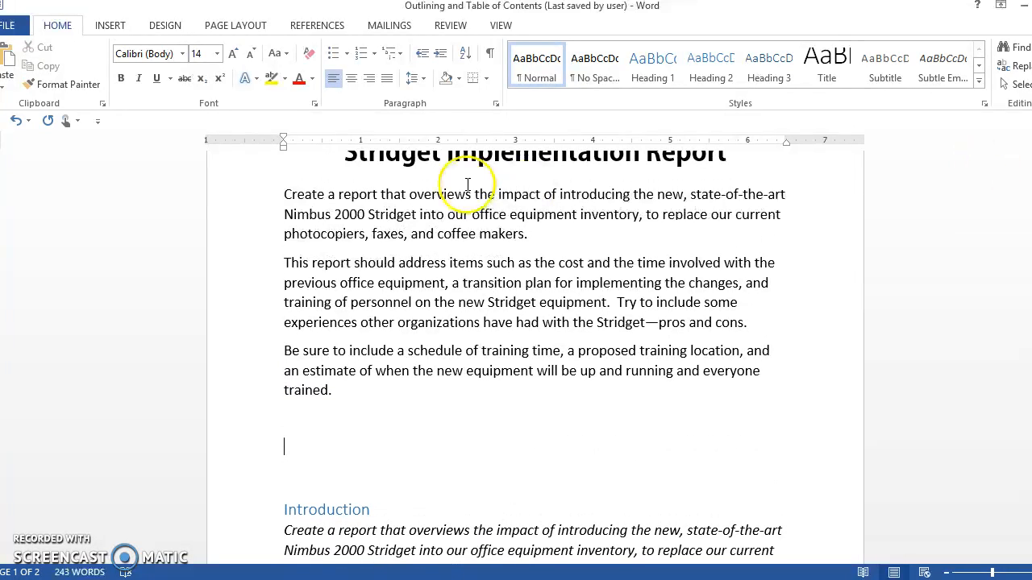
drag(288, 192, 368, 401)
key(Delete)
key(Delete)
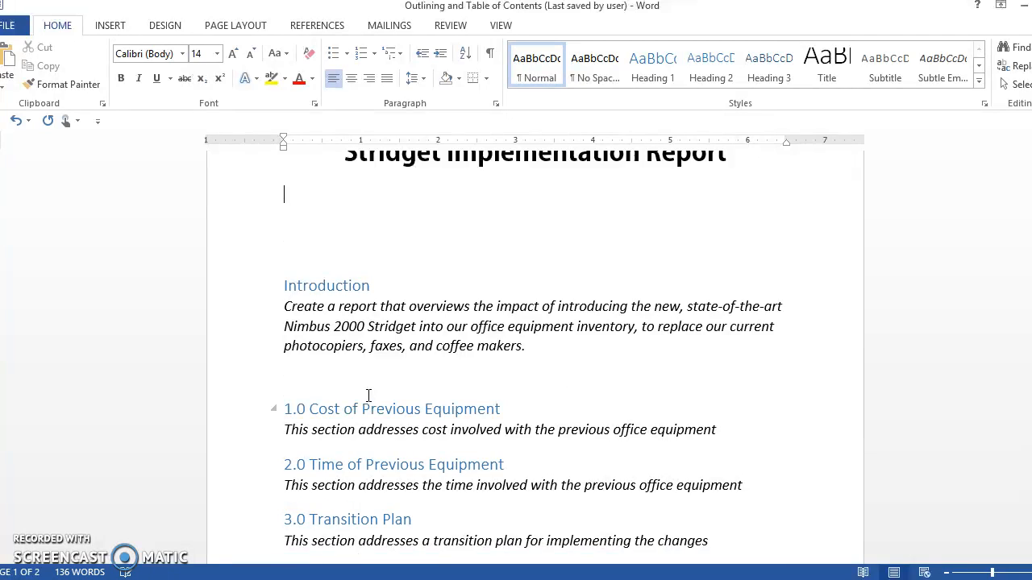
key(Delete)
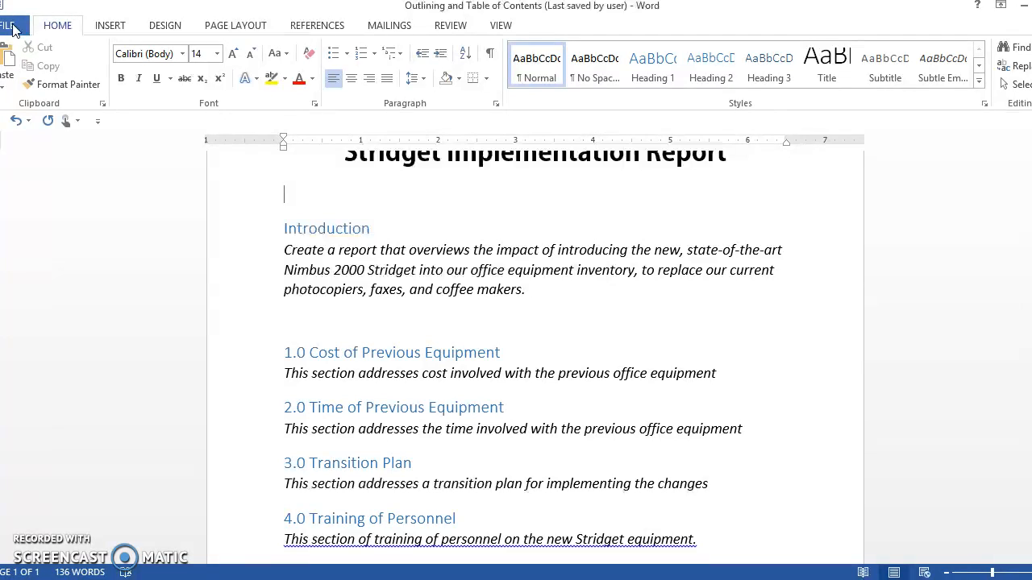
- Insert a blank page between the report title and the Introduction heading
click(109, 26)
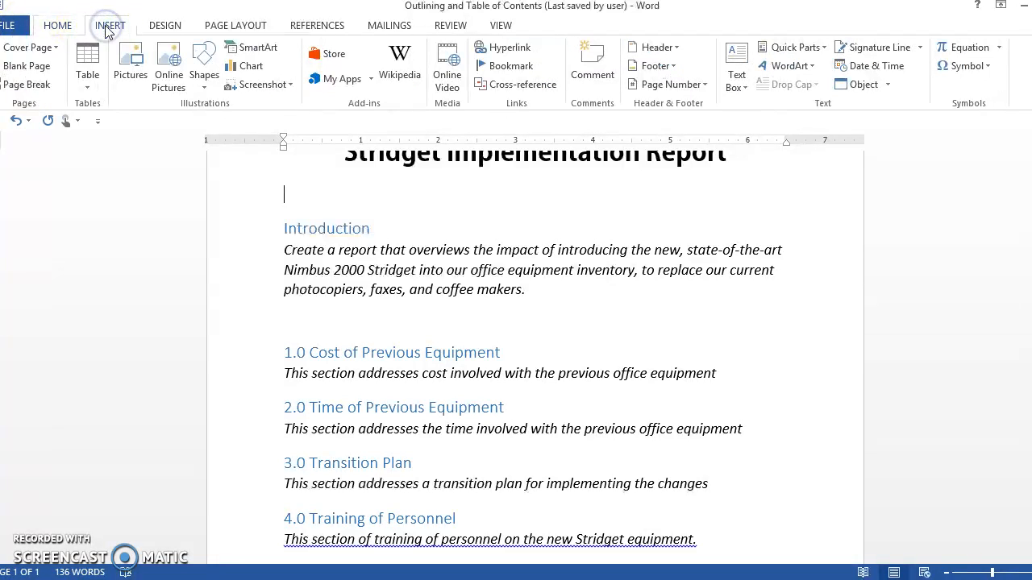
click(87, 64)
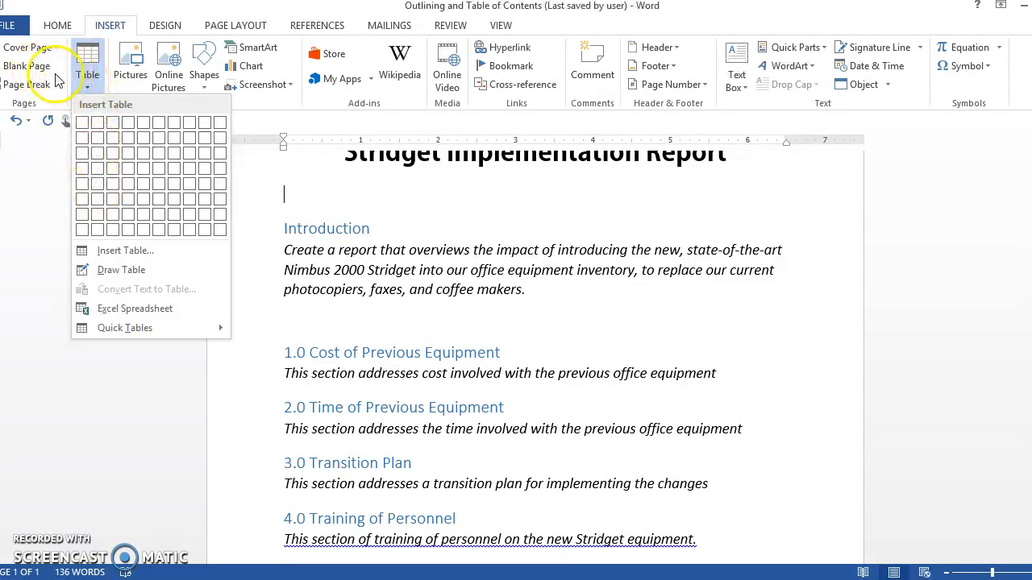
click(55, 72)
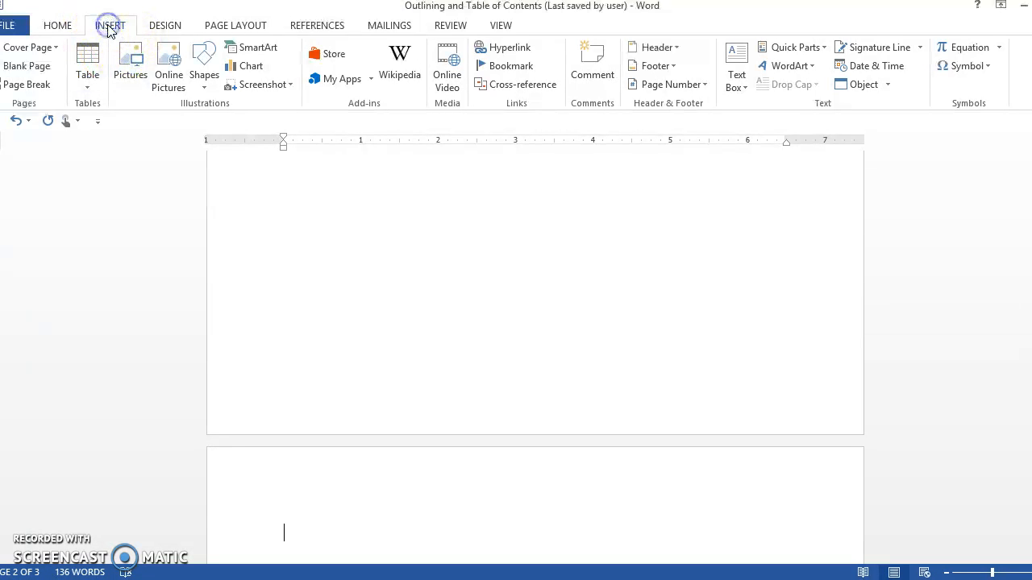
click(89, 80)
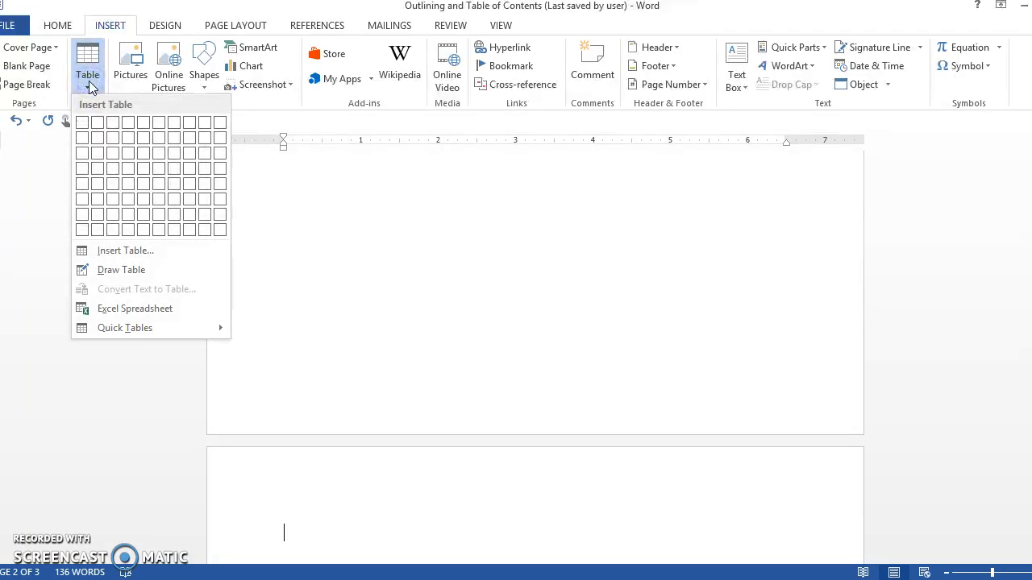
click(60, 27)
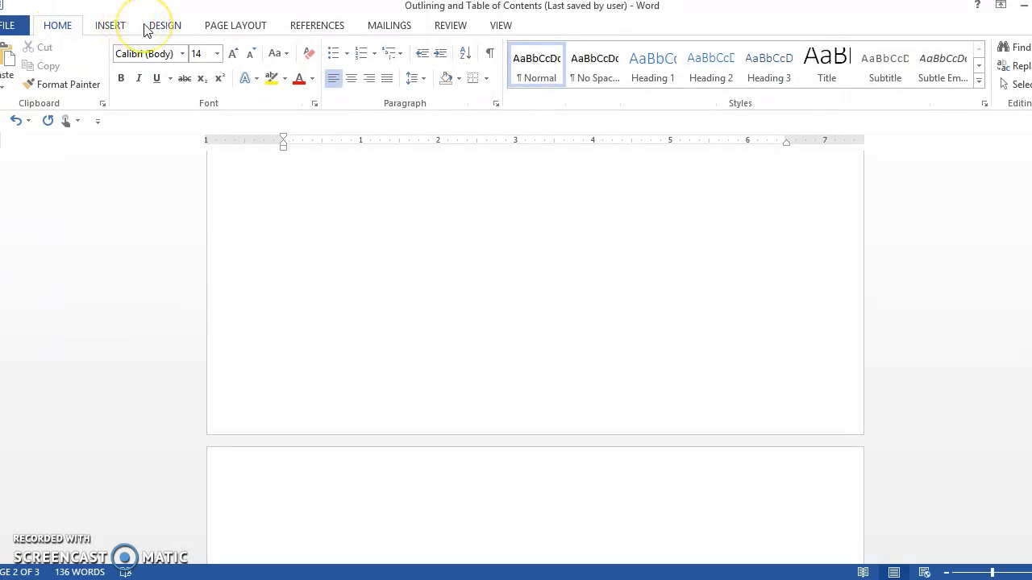
click(300, 28)
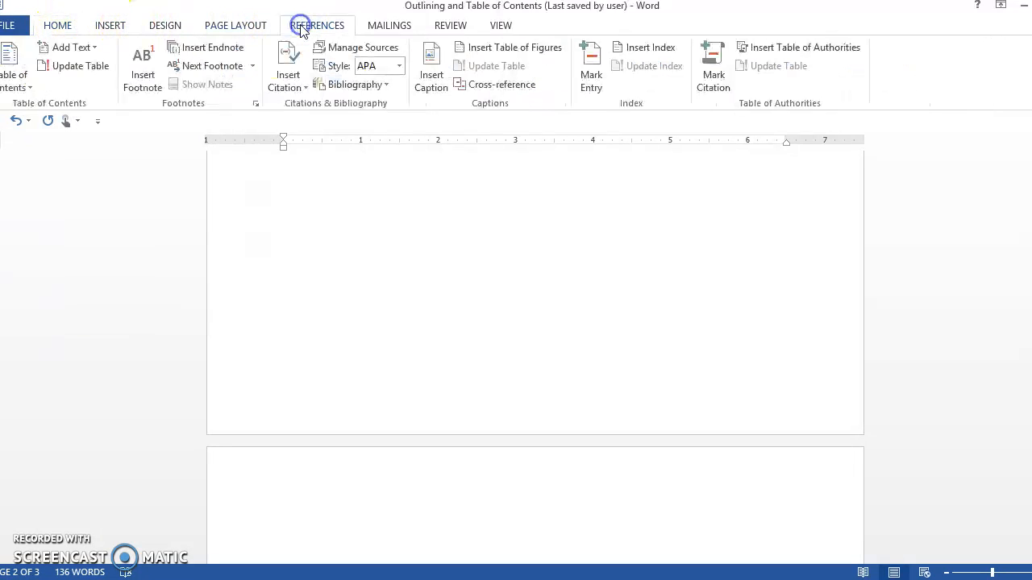
click(113, 27)
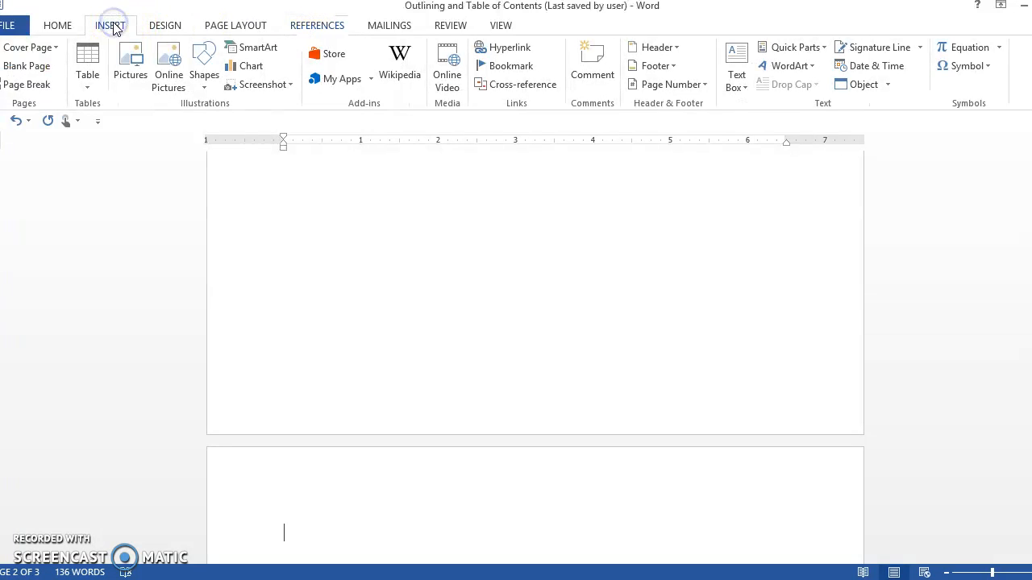
click(56, 28)
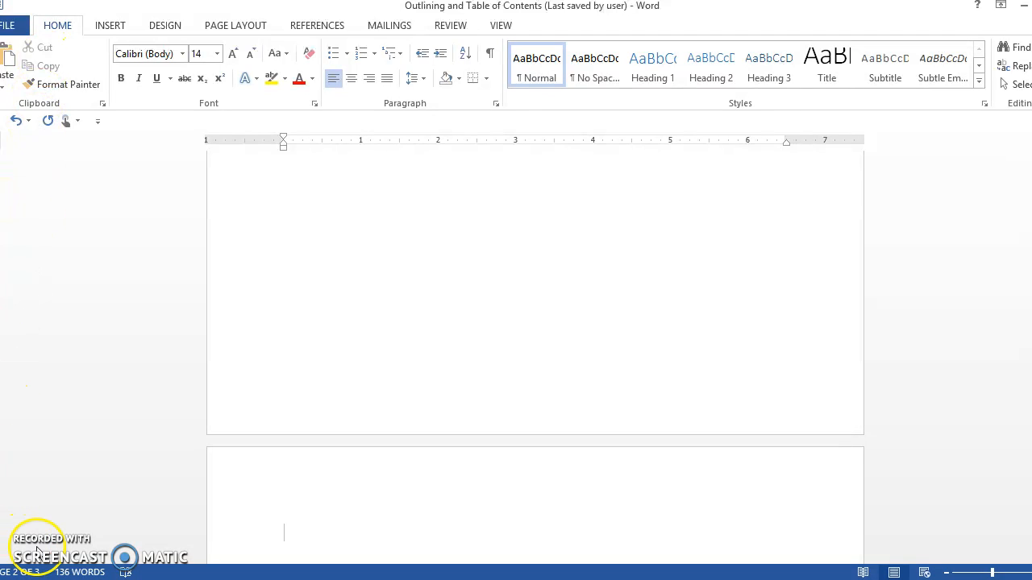
- Insert a table of contents on the blank page using the built-in Automatic Table 1 layout
click(325, 27)
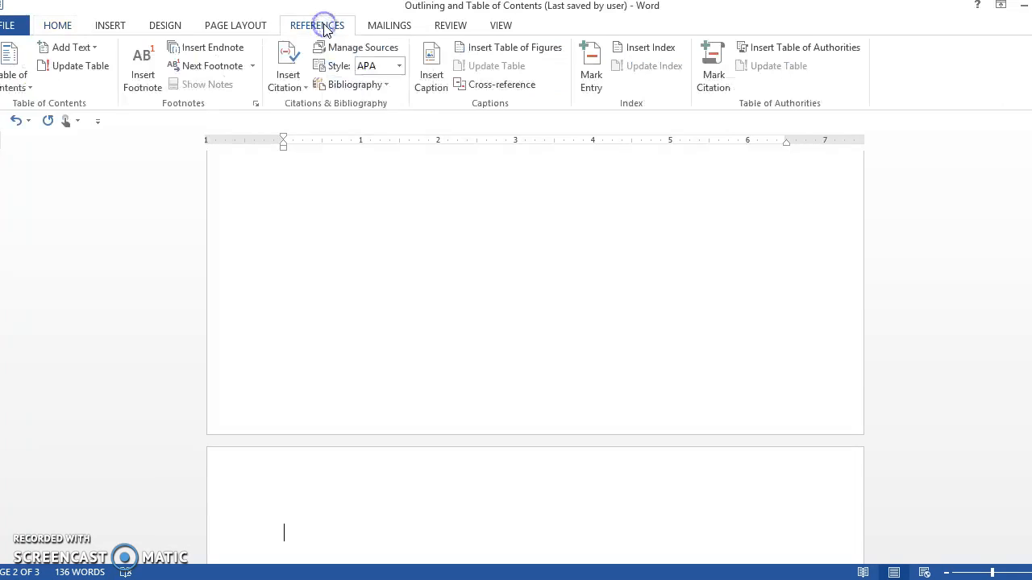
click(8, 74)
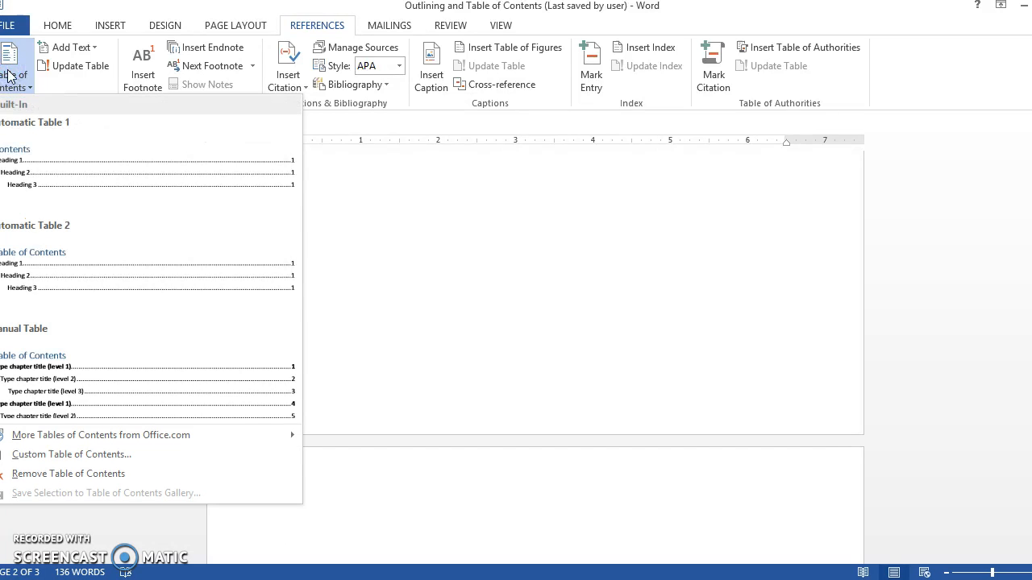
click(22, 166)
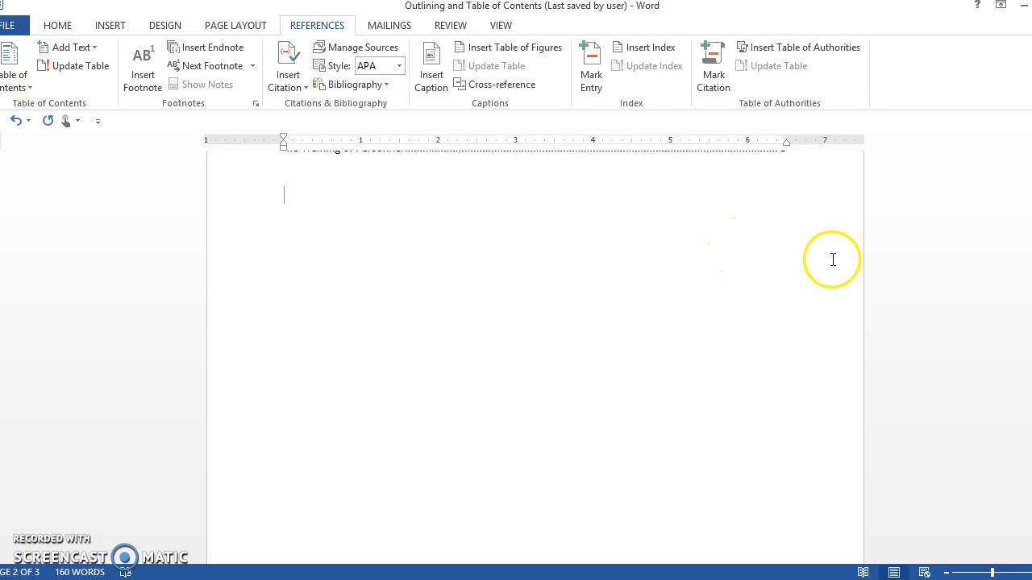
mouse_move(1031, 334)
mouse_down()
mouse_move(1031, 258)
mouse_move(1031, 307)
mouse_up()
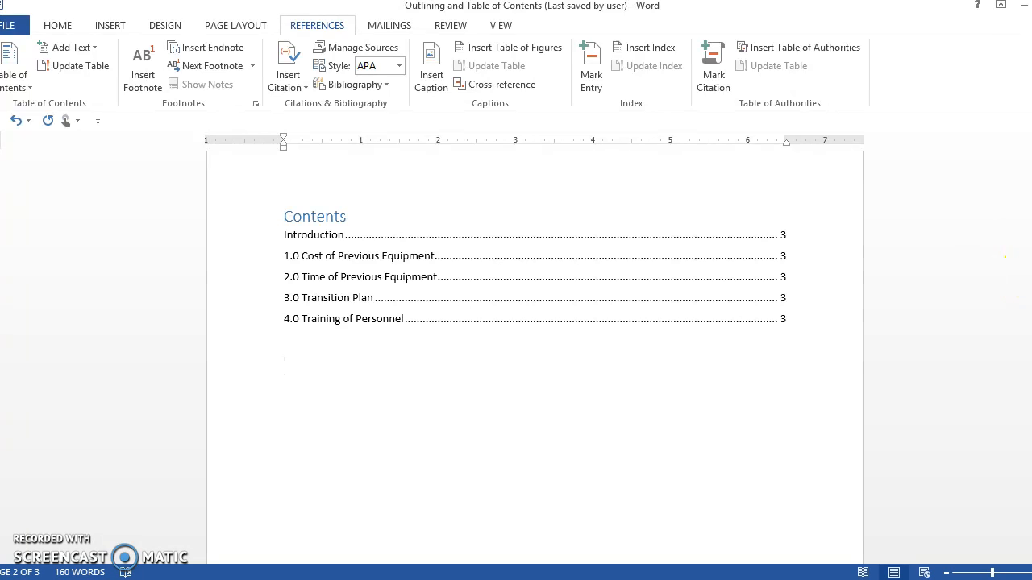
- Examine the table of contents entries and page numbers alongside the section headings in the report body
scroll(536, 355, down, 10)
scroll(535, 355, down, 6)
scroll(535, 355, down, 2)
scroll(535, 355, up, 10)
scroll(535, 355, up, 5)
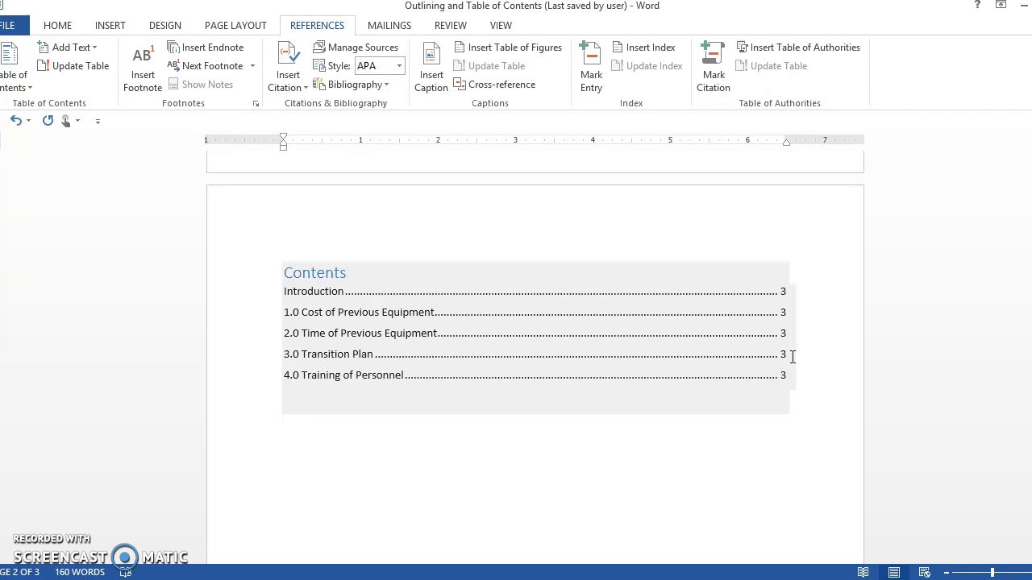
click(777, 342)
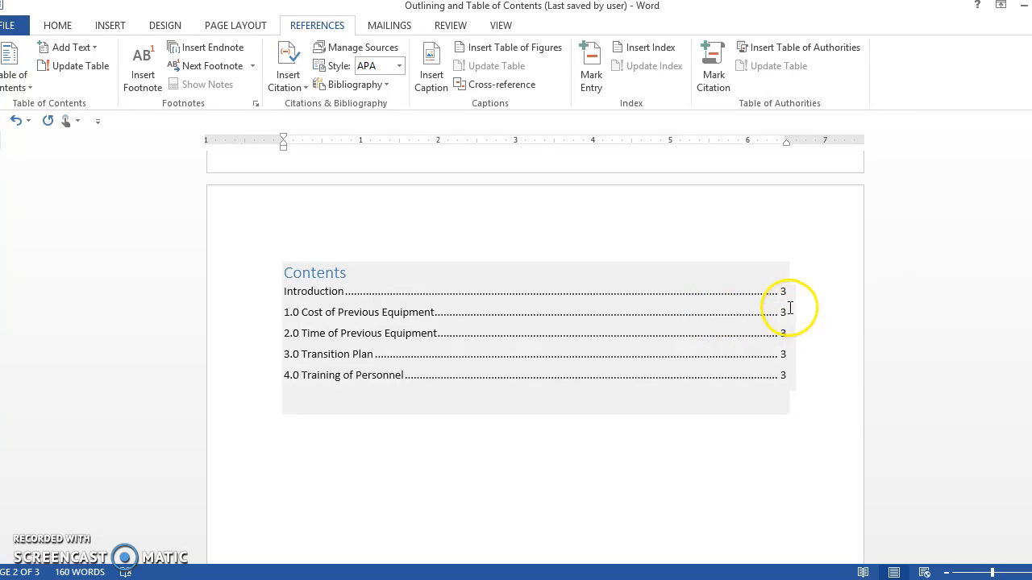
mouse_move(1031, 292)
mouse_down()
mouse_move(1031, 315)
mouse_move(1031, 279)
mouse_up()
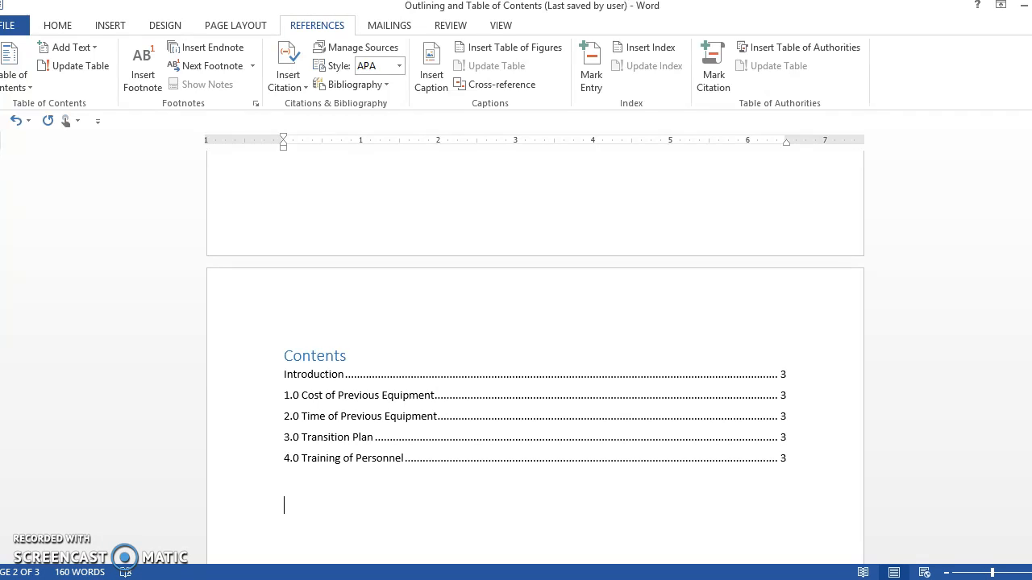
scroll(535, 371, up, 2)
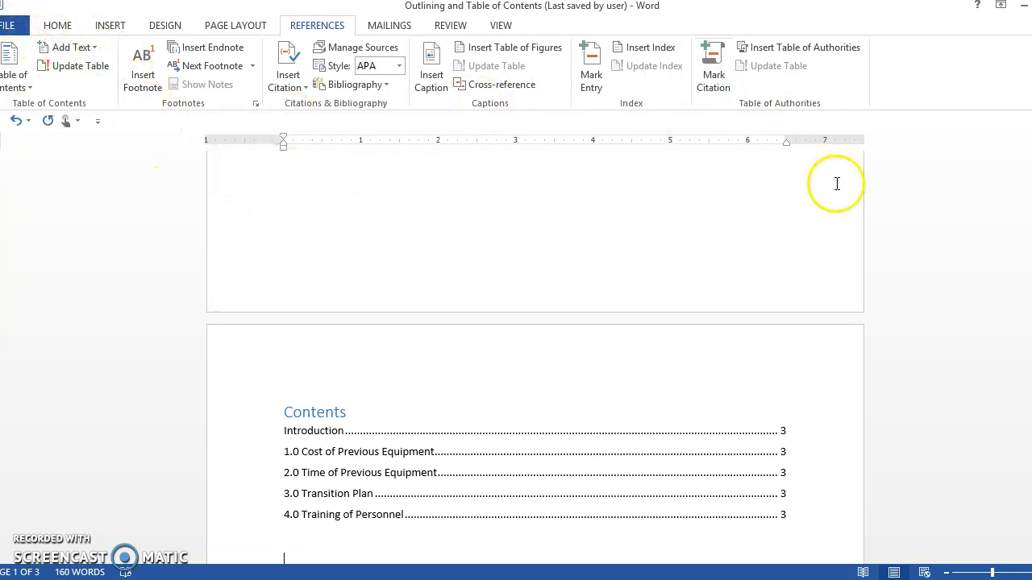
drag(1031, 273, 1031, 415)
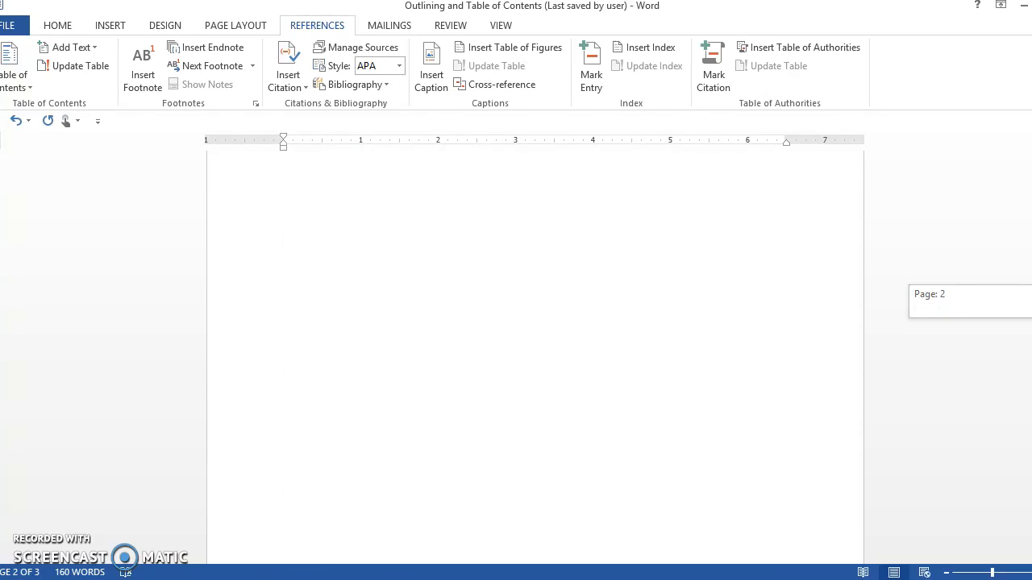
drag(1031, 355, 1031, 467)
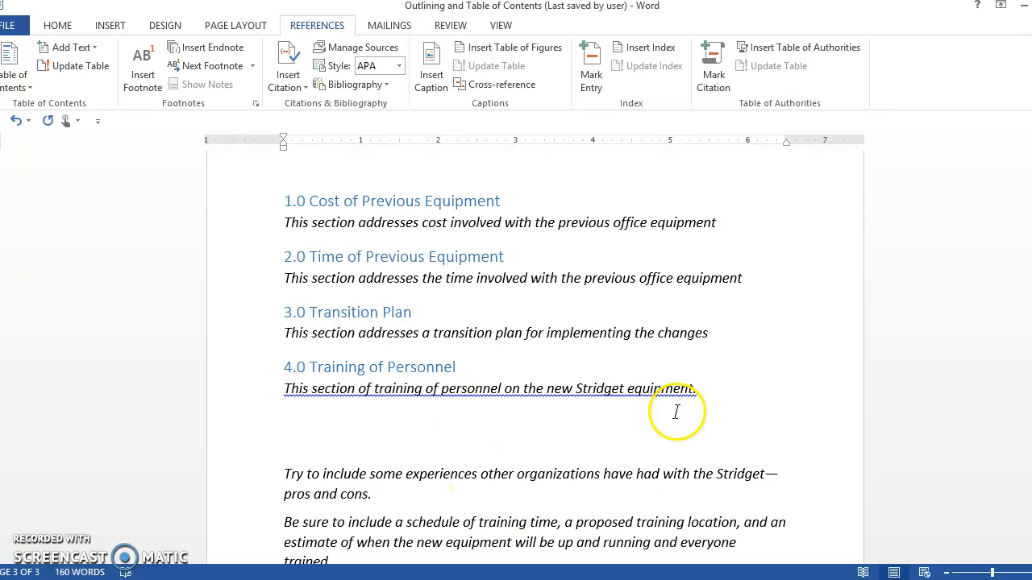